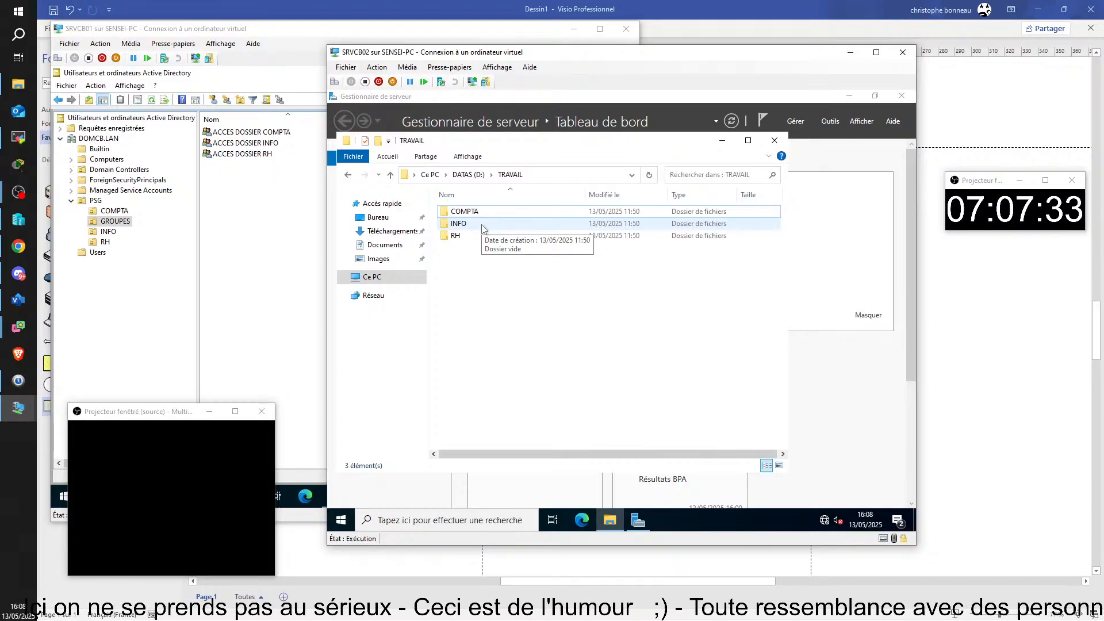
Close the TRAVAIL folder window and the server manager on SRVCB02, and reposition the virtual machine window
click(776, 143)
click(902, 95)
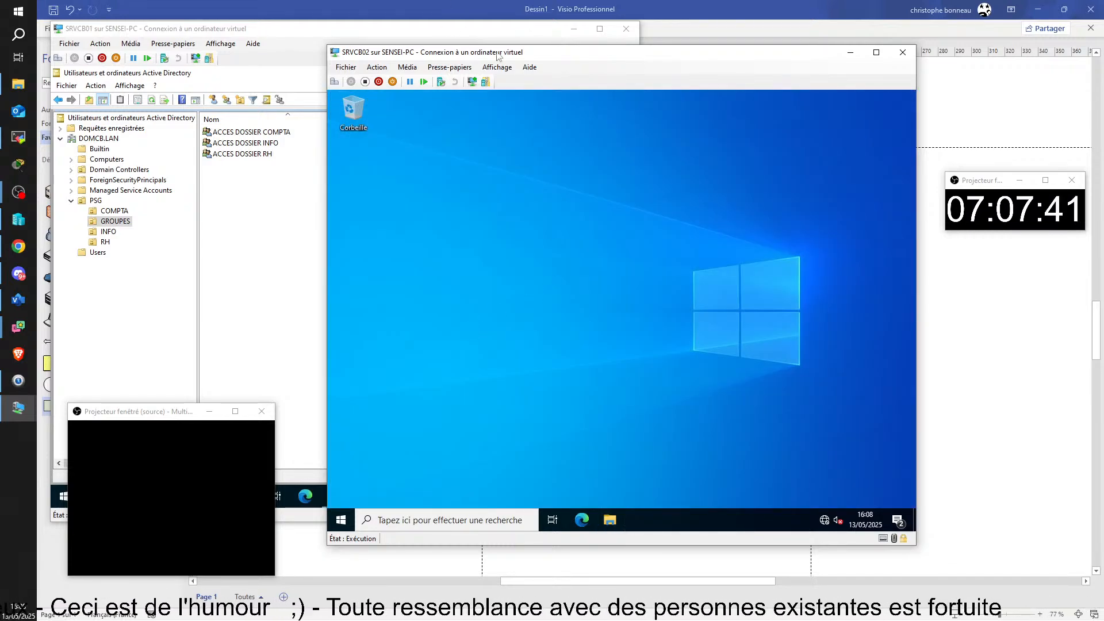
drag(528, 56, 564, 44)
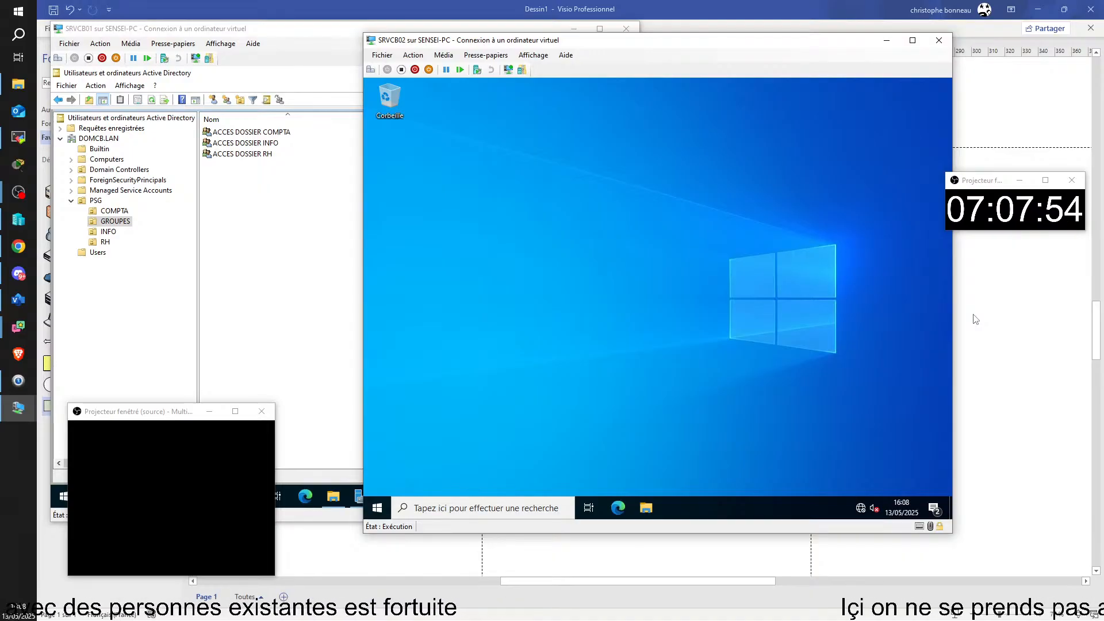
Browse to the DATAS (D:) drive on SRVCB02 and select the TRAVAIL folder
click(646, 508)
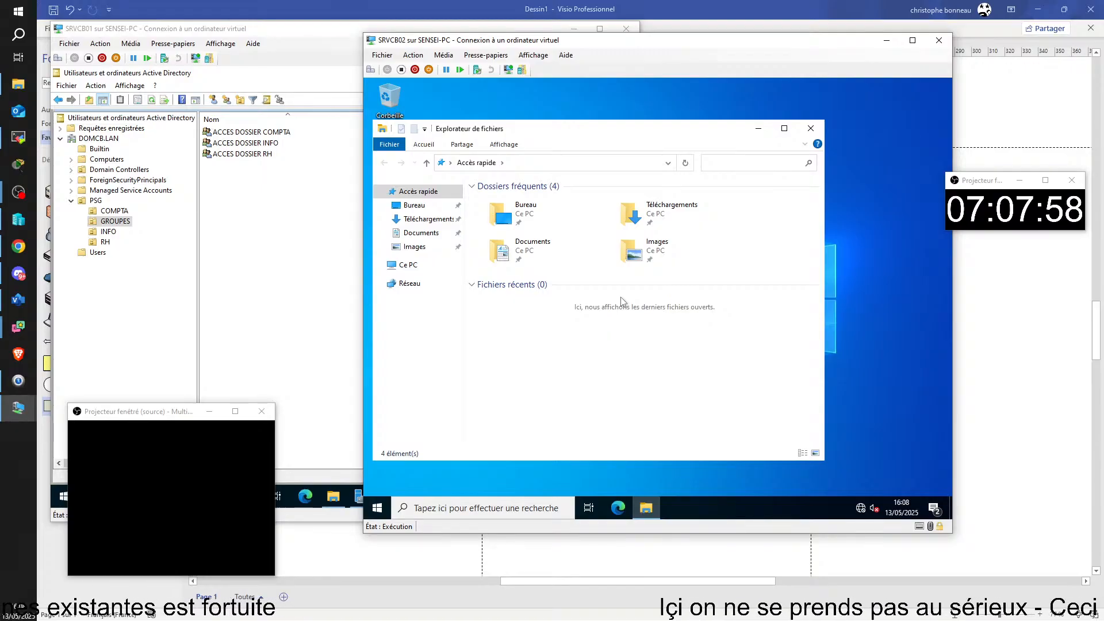
click(406, 265)
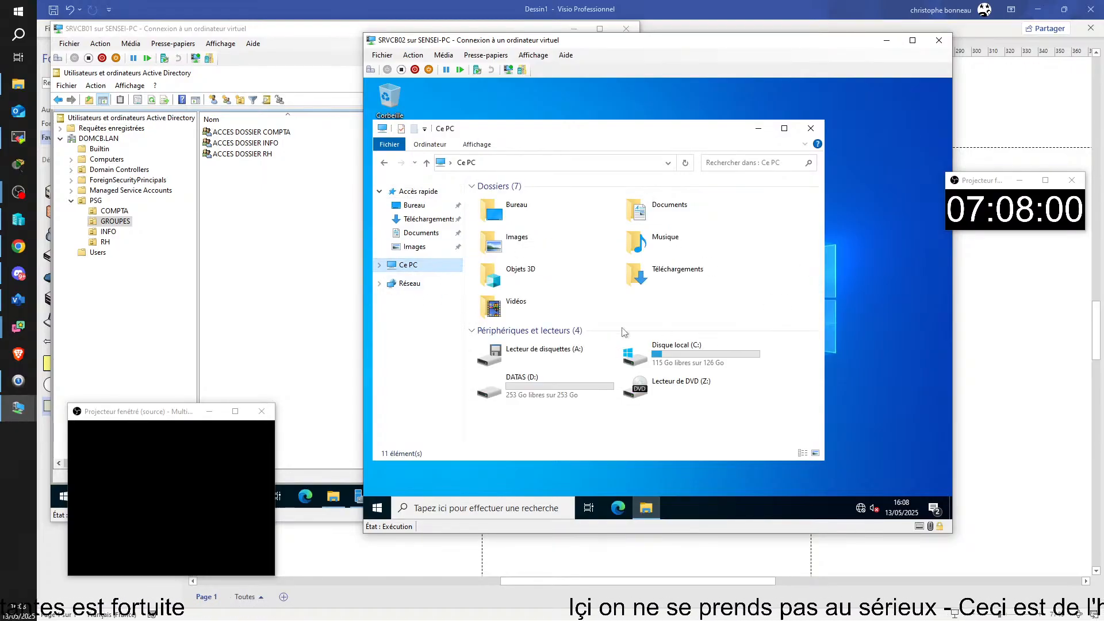
double_click(552, 391)
click(497, 201)
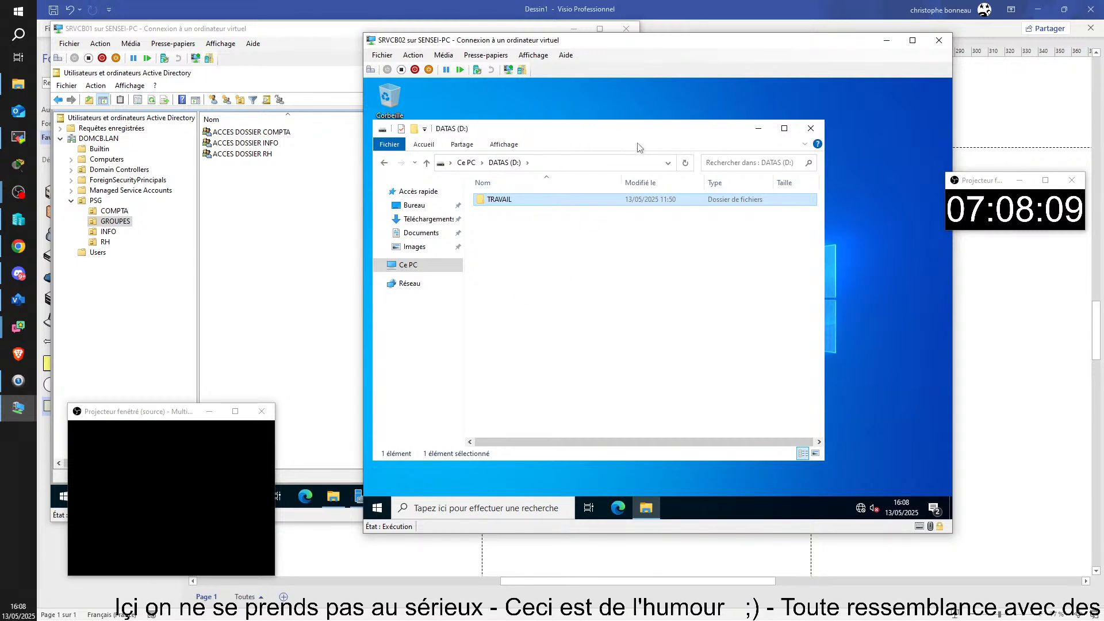
Open the network sharing properties of the TRAVAIL folder
right_click(502, 198)
click(553, 390)
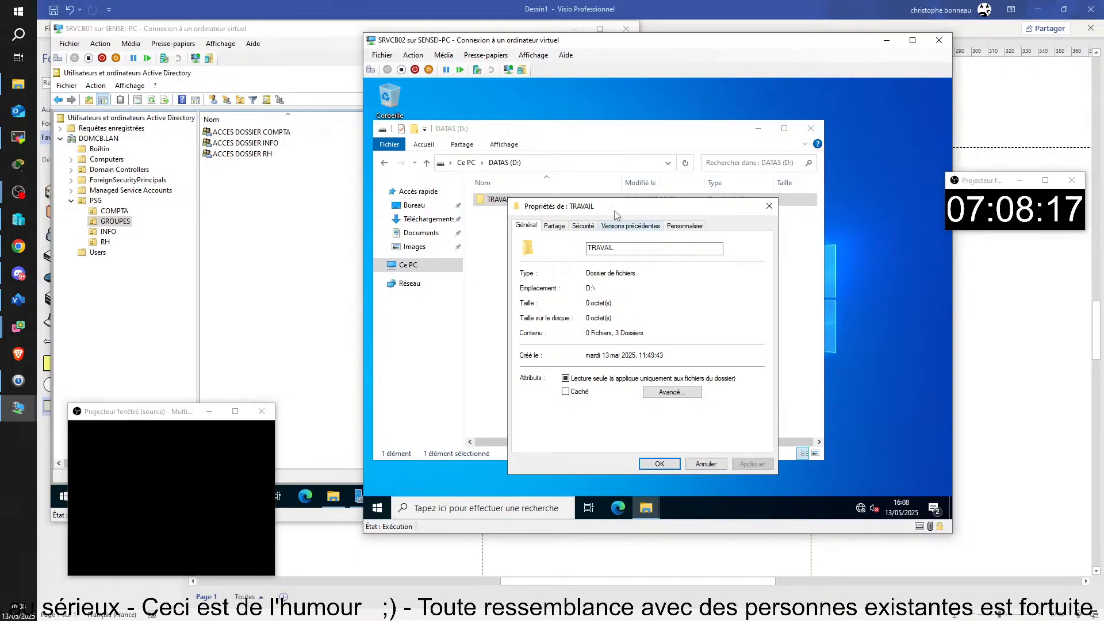
drag(612, 206, 604, 172)
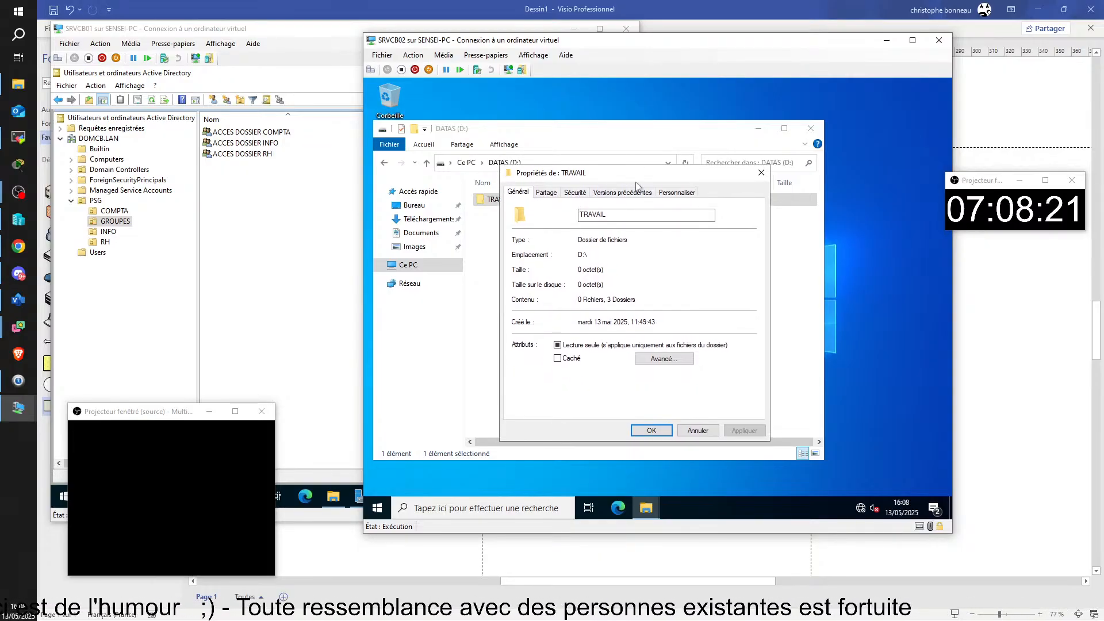
click(548, 194)
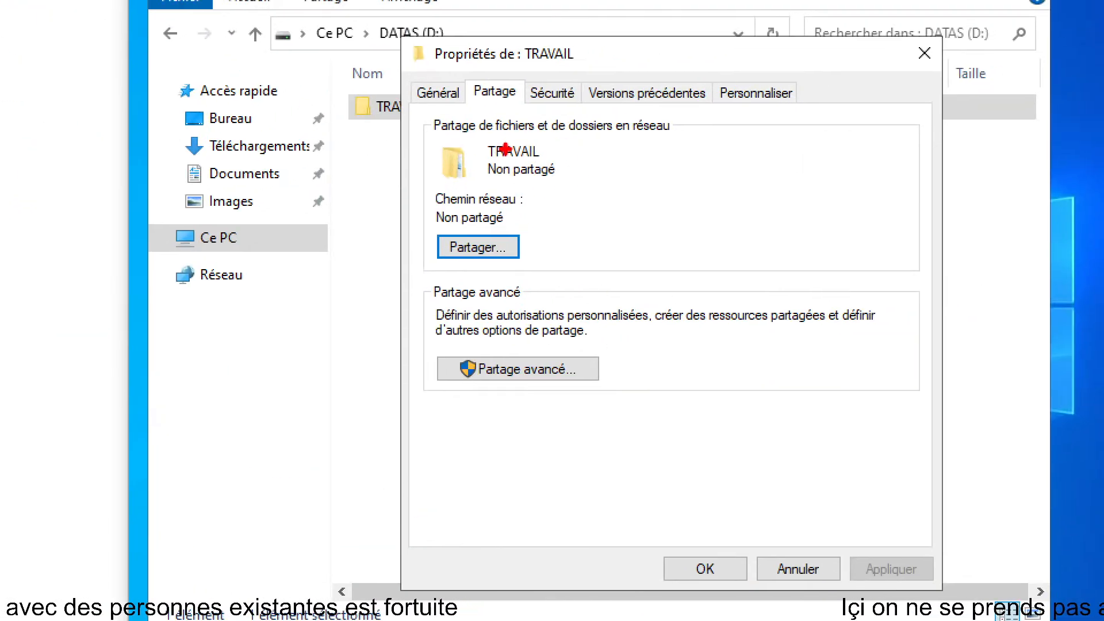
drag(476, 155, 591, 187)
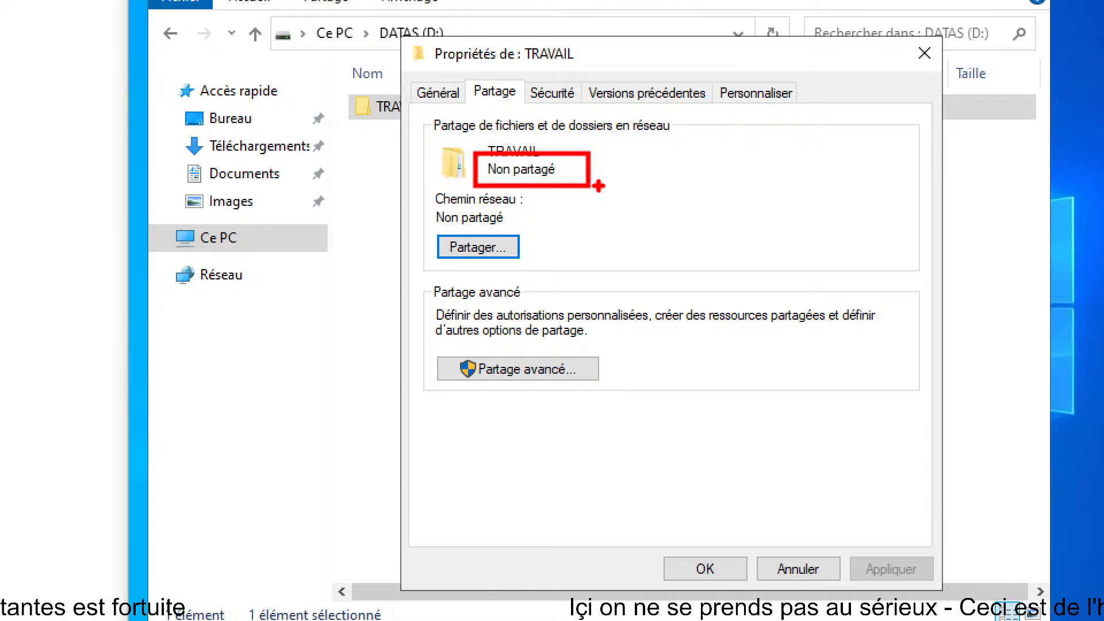
mouse_move(456, 237)
mouse_down()
mouse_move(378, 204)
mouse_move(408, 287)
mouse_up()
drag(507, 257, 536, 319)
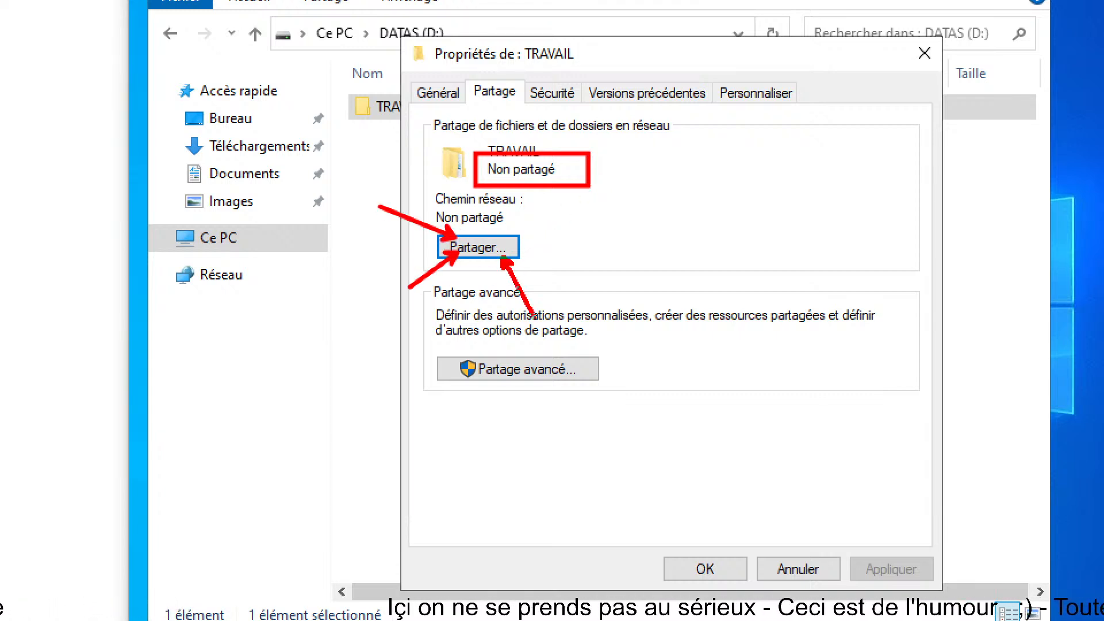
drag(510, 244, 611, 182)
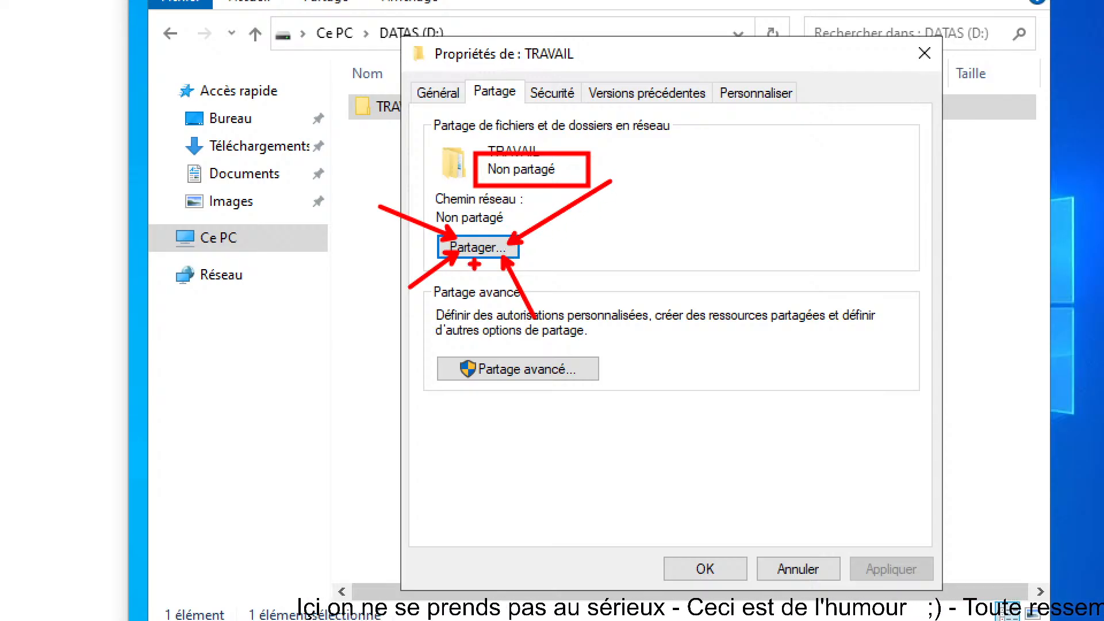
drag(464, 246, 551, 276)
drag(430, 277, 532, 213)
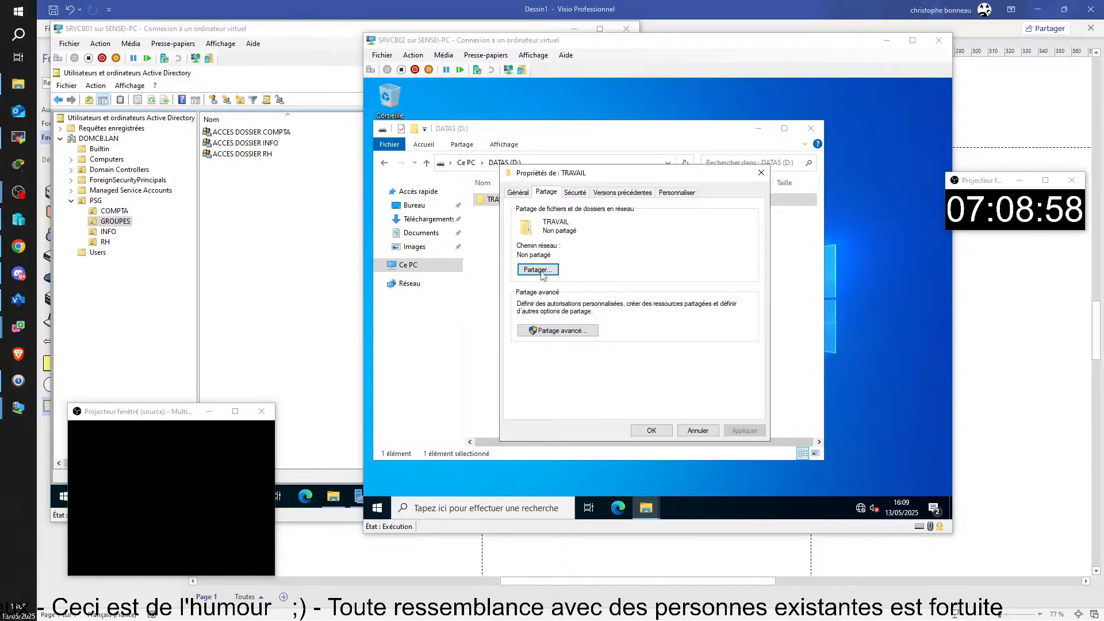
Enable sharing of the folder in the advanced sharing settings, keeping TRAVAIL as the share name
click(551, 331)
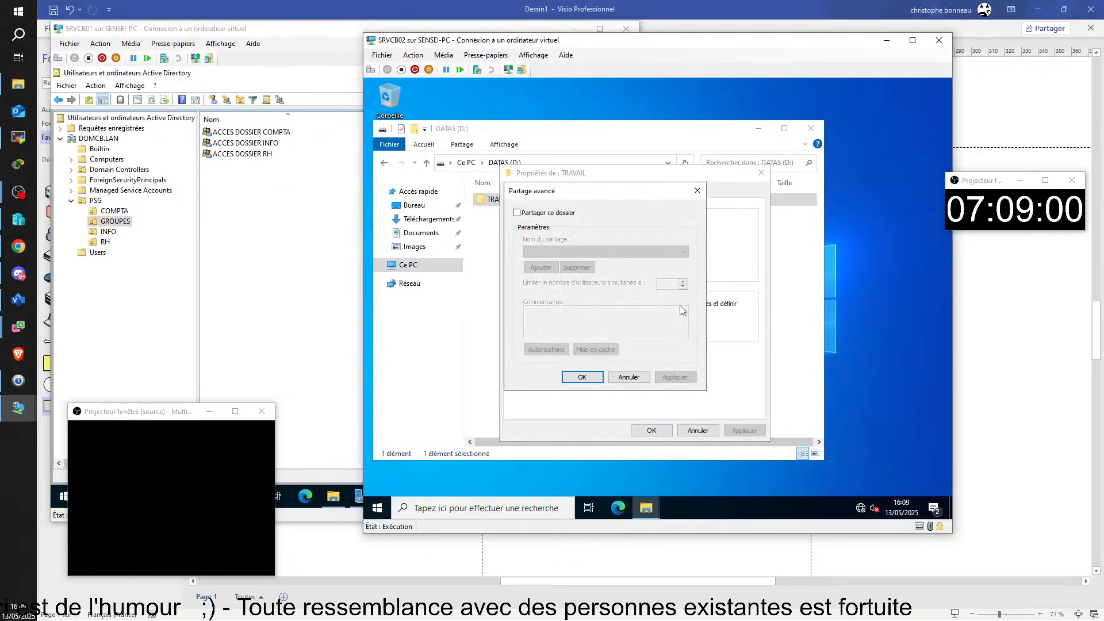
drag(561, 191, 650, 191)
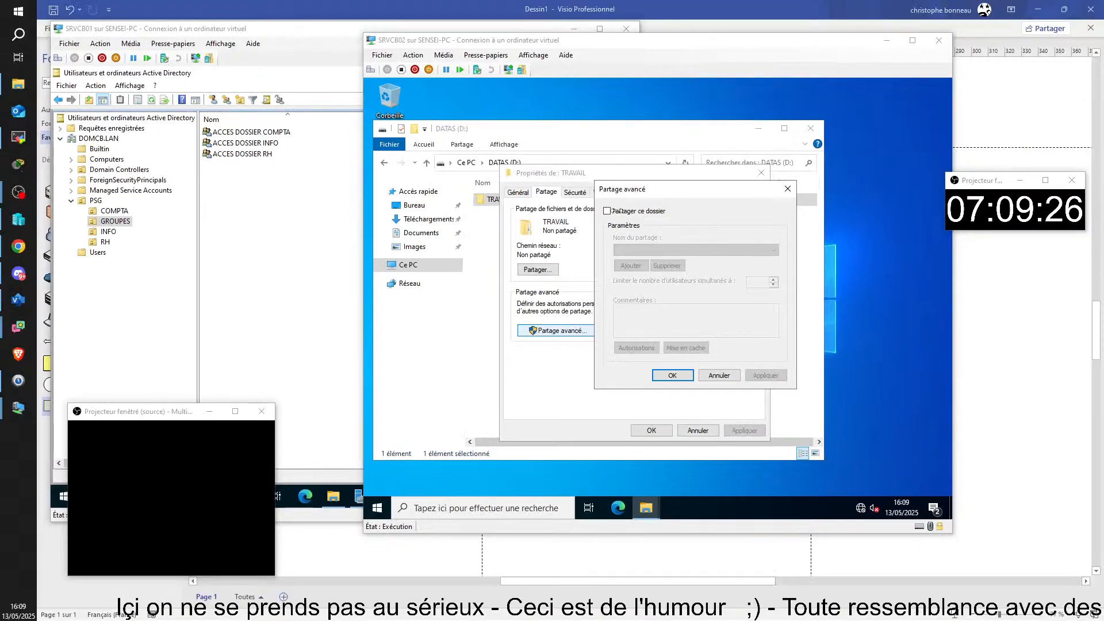
click(606, 211)
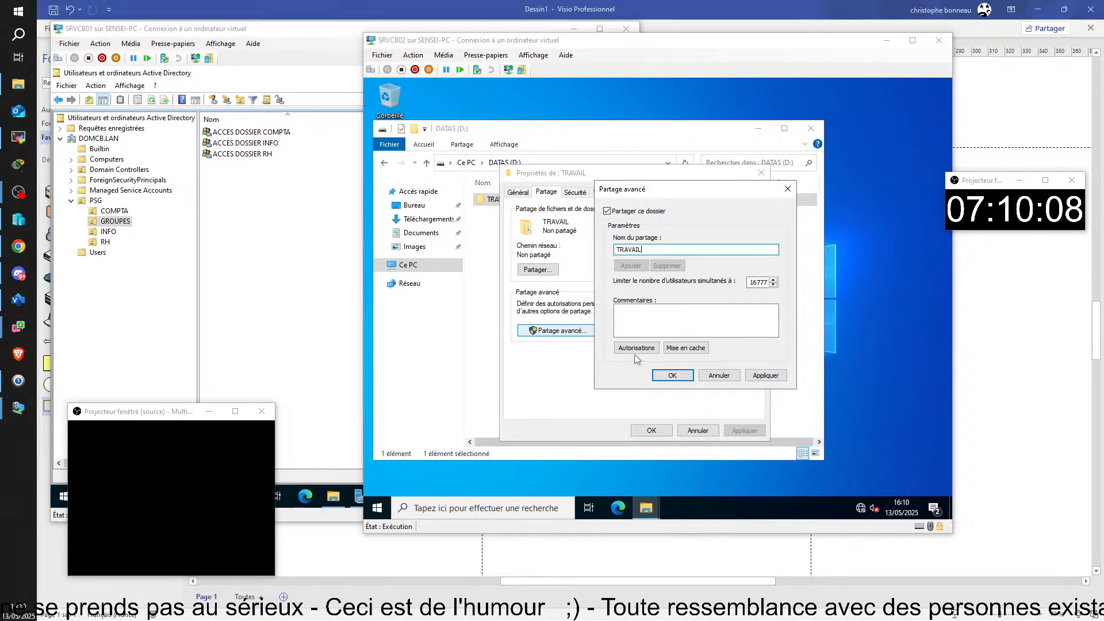
Allow Contrôle total for Tout le monde in the TRAVAIL share permissions, then confirm the sharing settings and folder properties
click(636, 348)
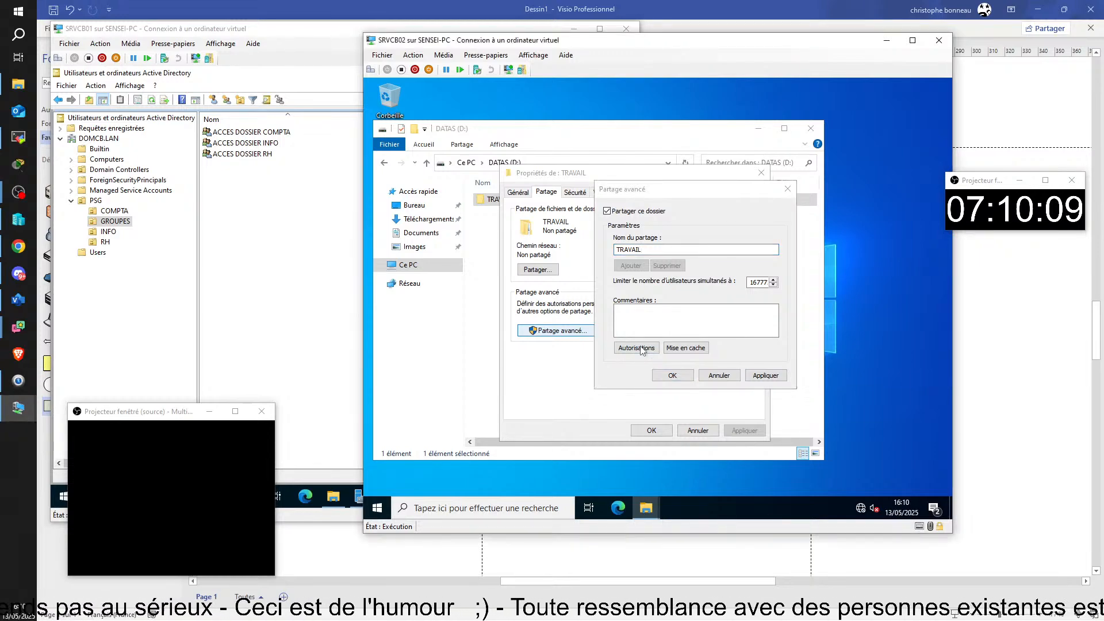
drag(690, 198, 783, 180)
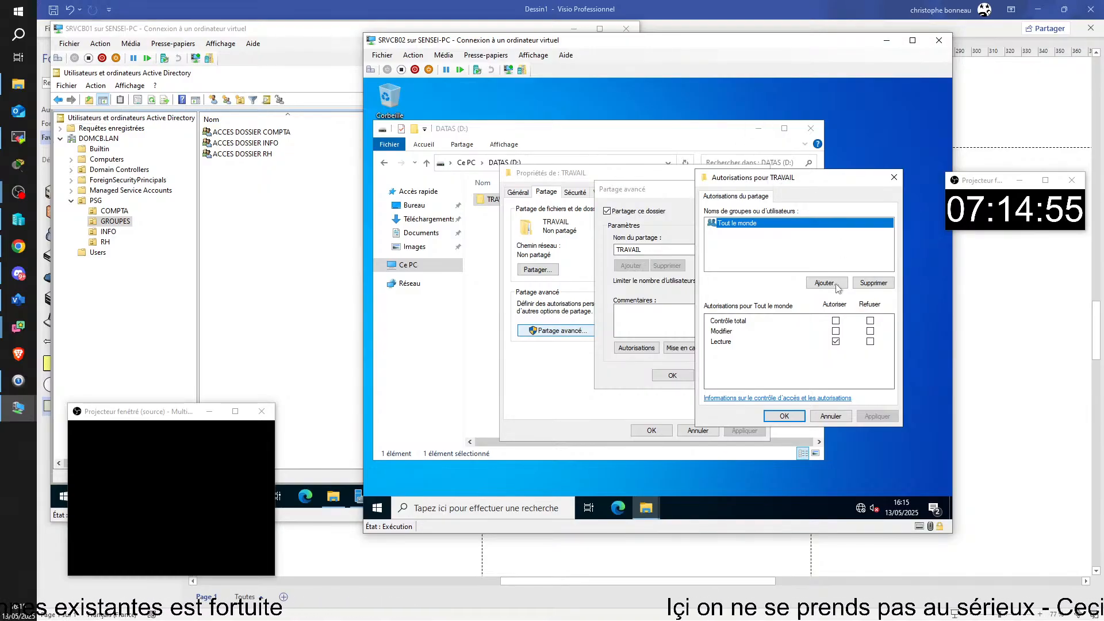
click(835, 321)
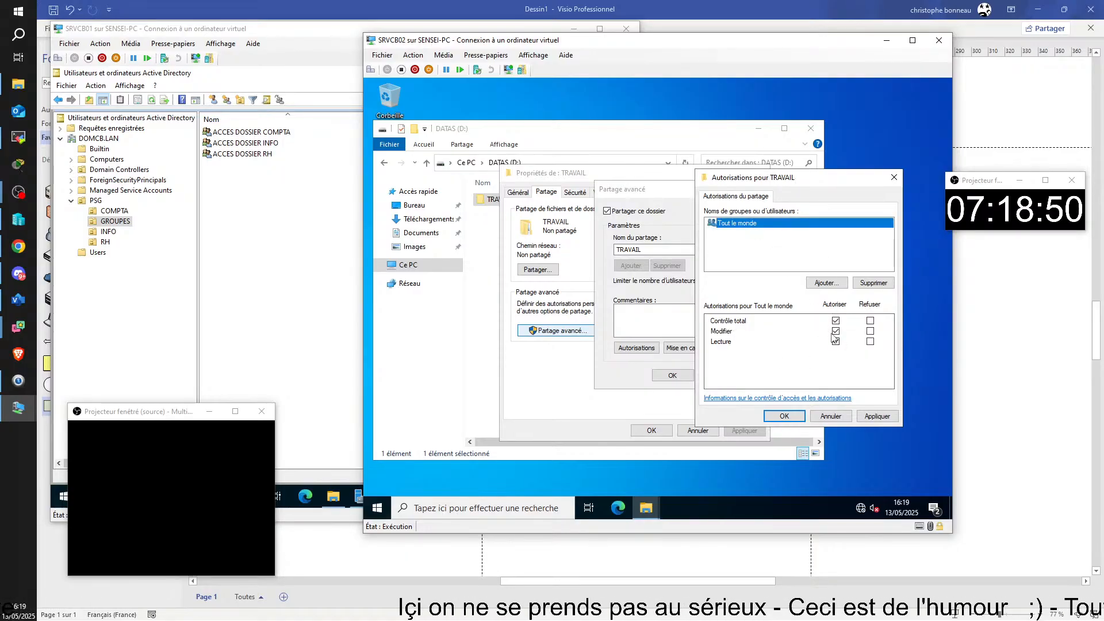
click(774, 417)
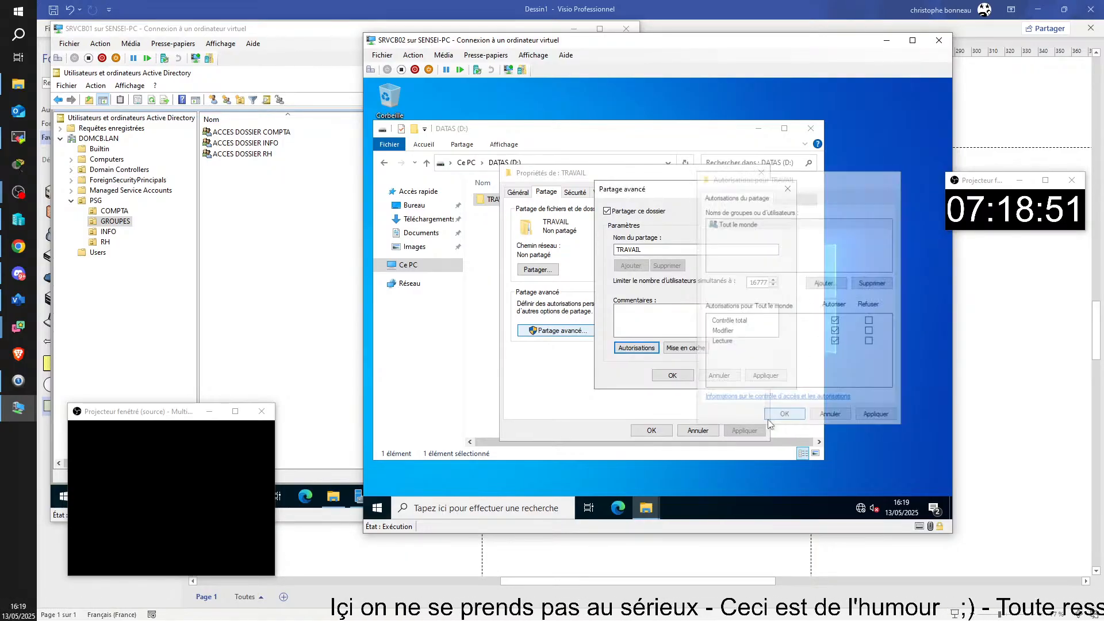
click(672, 375)
click(652, 430)
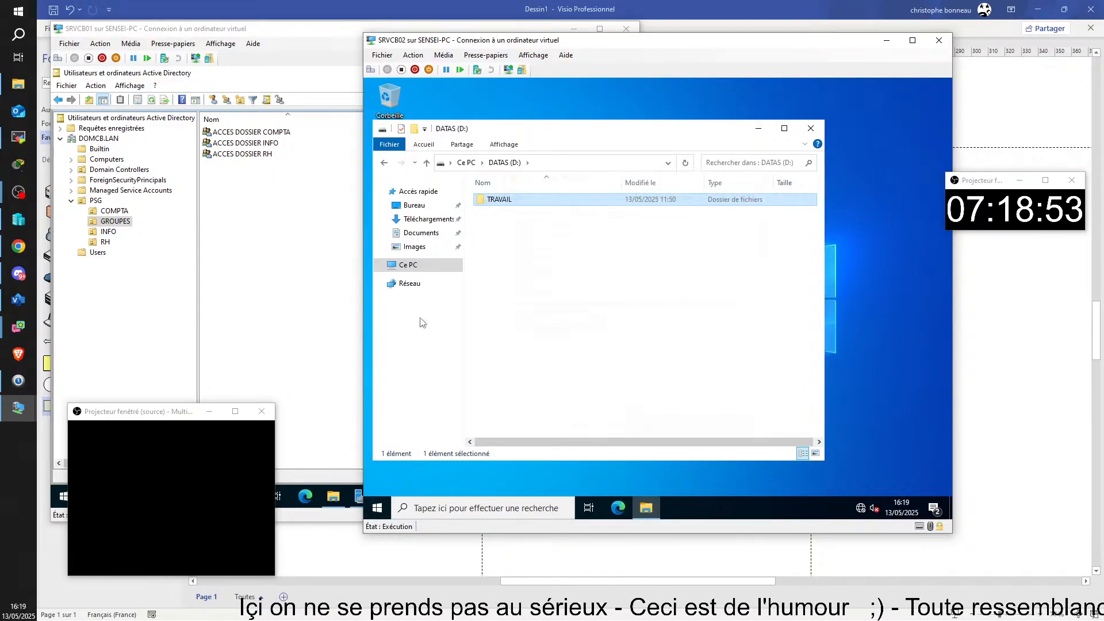
Reopen the TRAVAIL folder's sharing properties to check its sharing status and network path
right_click(492, 199)
click(543, 396)
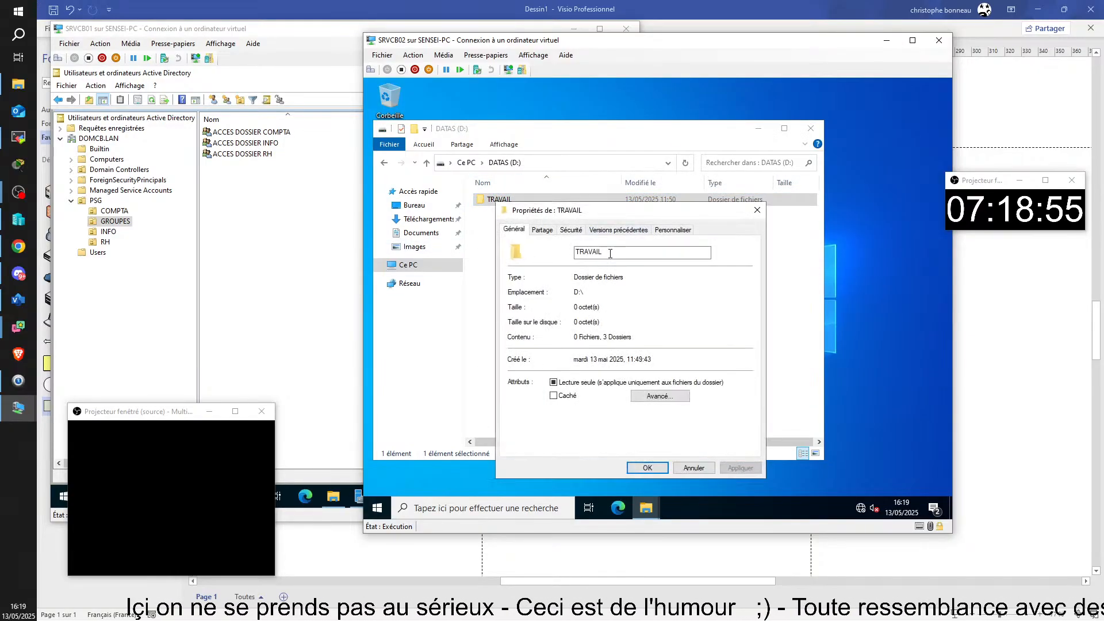
click(550, 230)
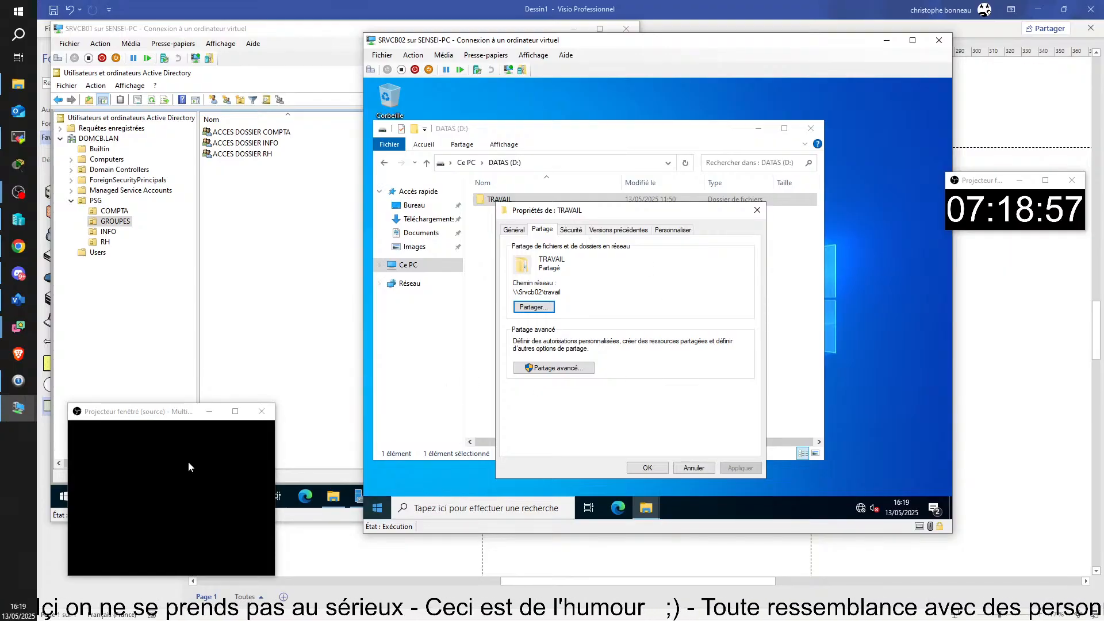
click(19, 521)
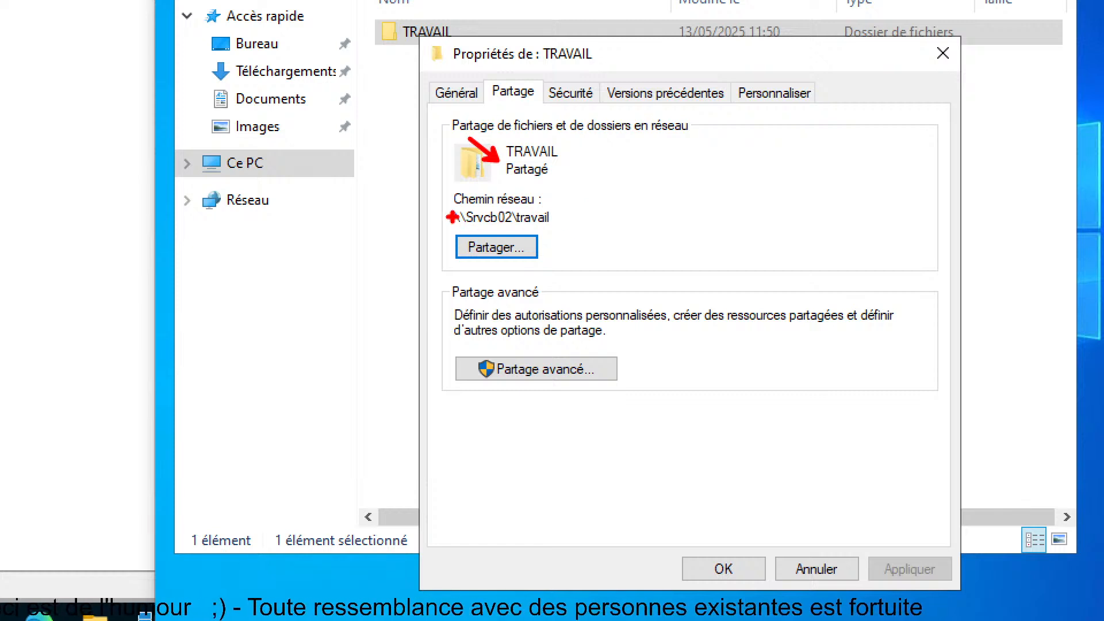
drag(444, 198, 568, 237)
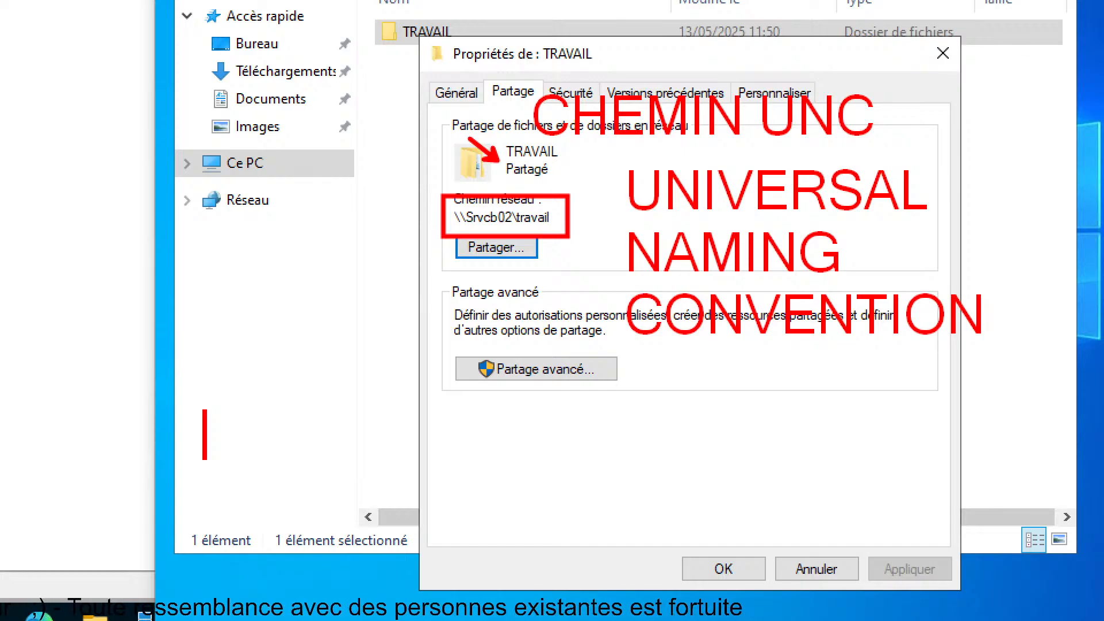
text(\\NOM)
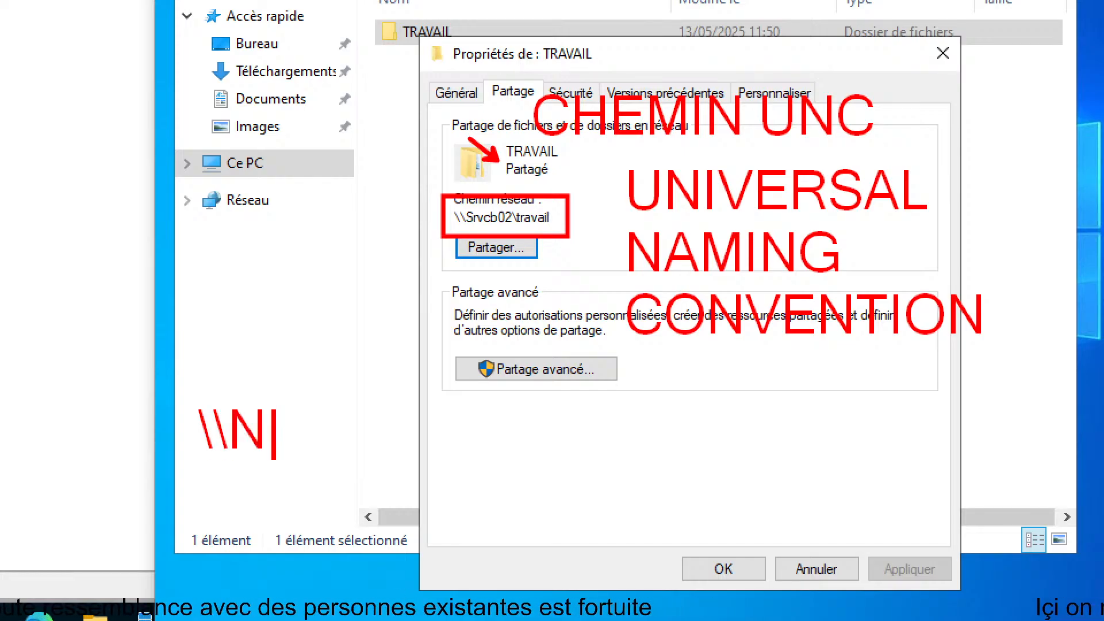
key(BackSpace)
key(BackSpace)
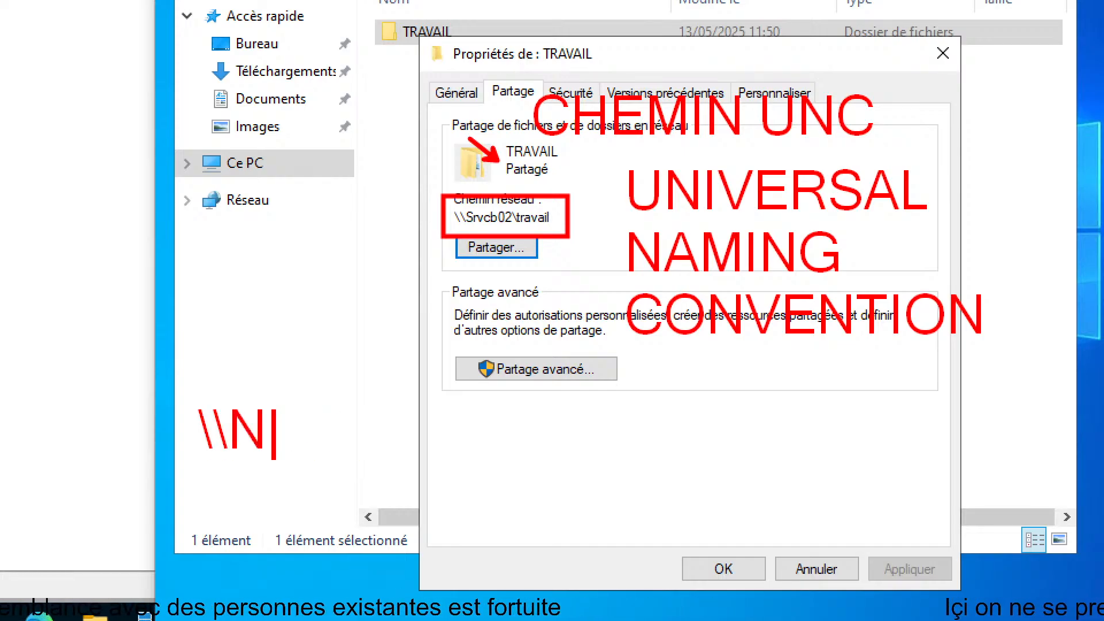
key(BackSpace)
text(nom )
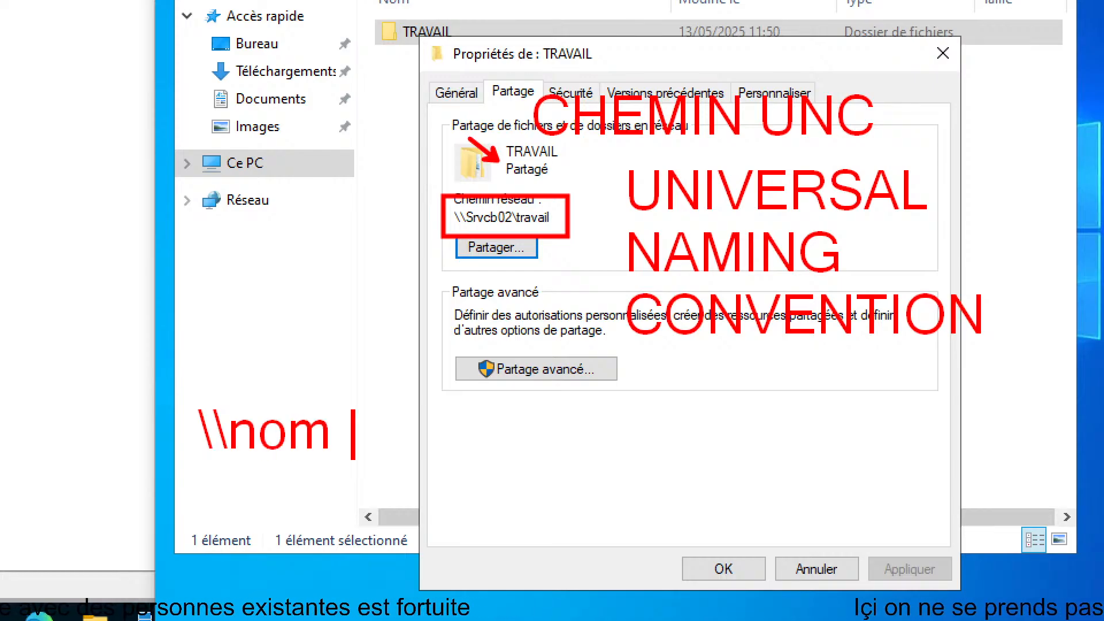
text(de la machine )
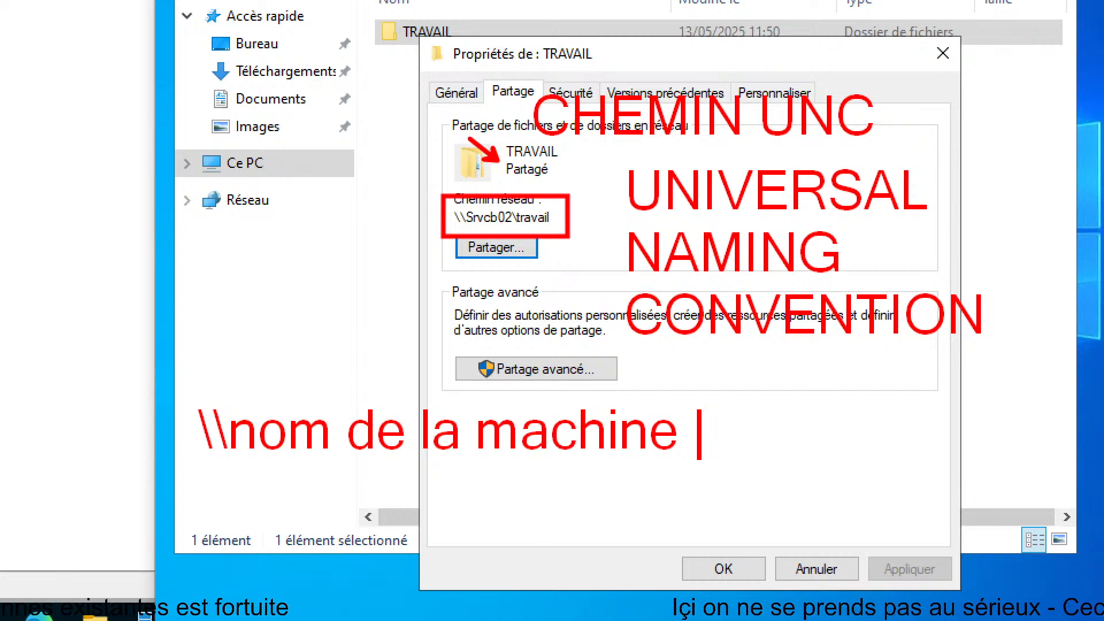
text(oun @ip)
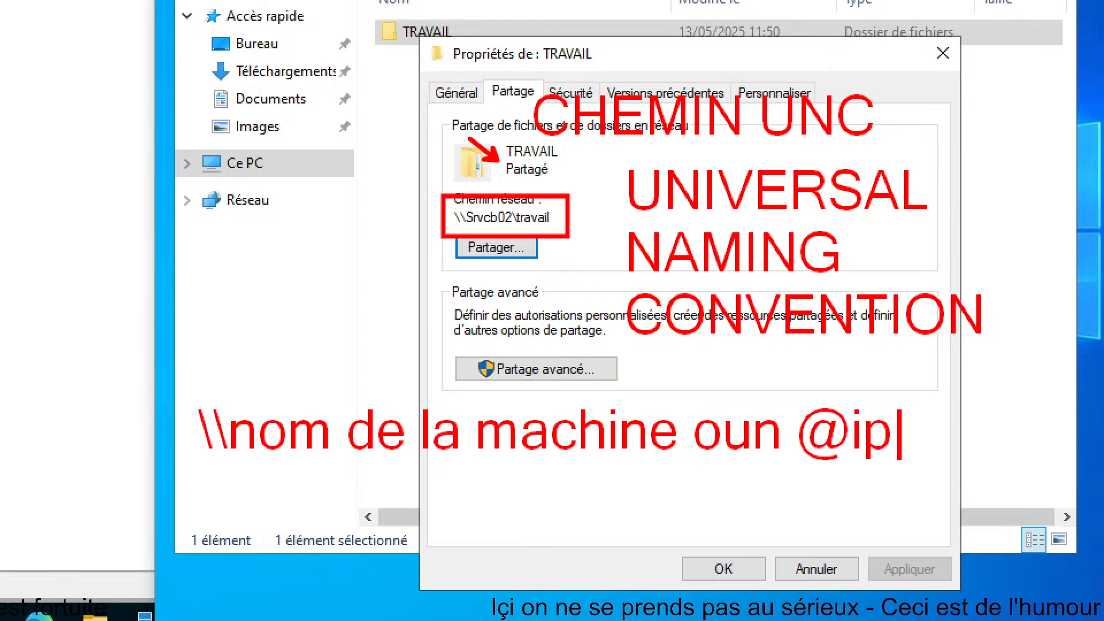
key(BackSpace)
key(BackSpace)
key(BackSpace)
key(BackSpace)
key(BackSpace)
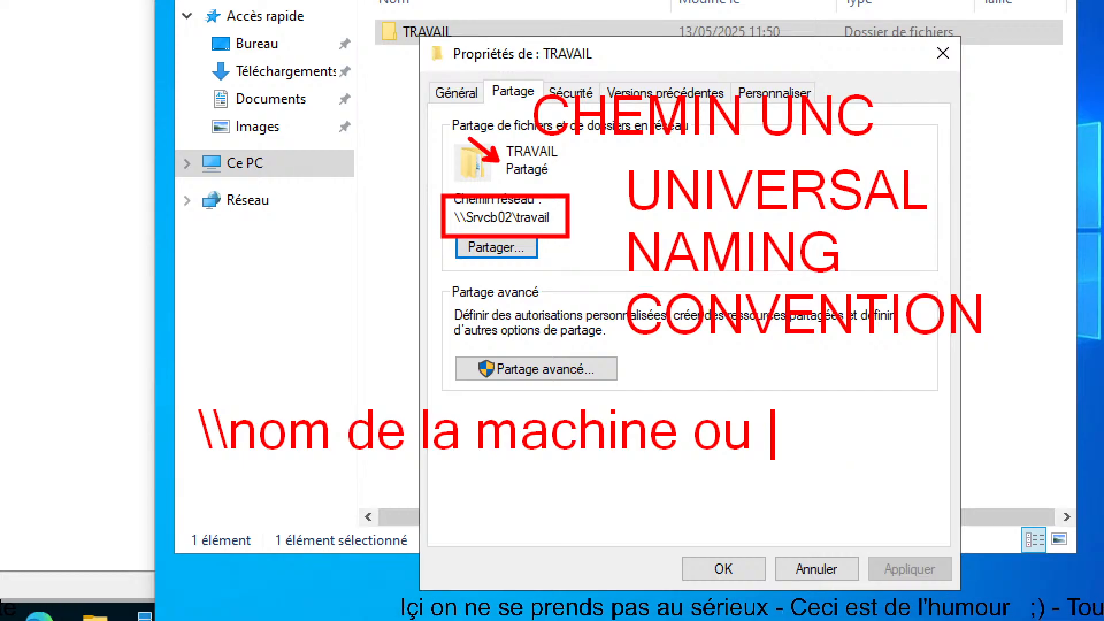
text(@ip)
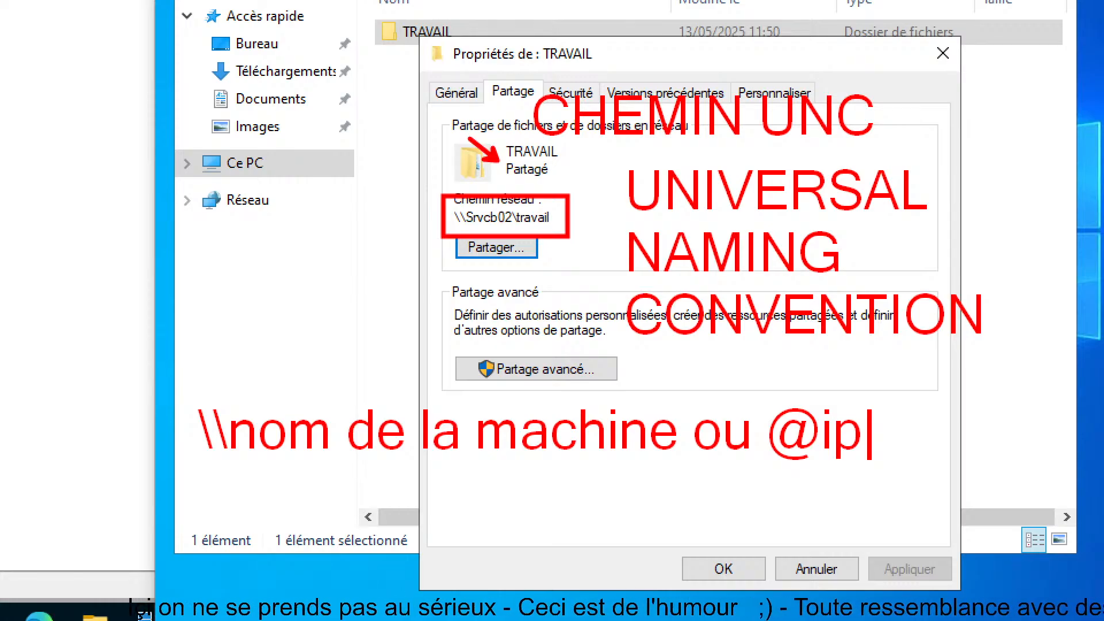
key(Return)
text(\)
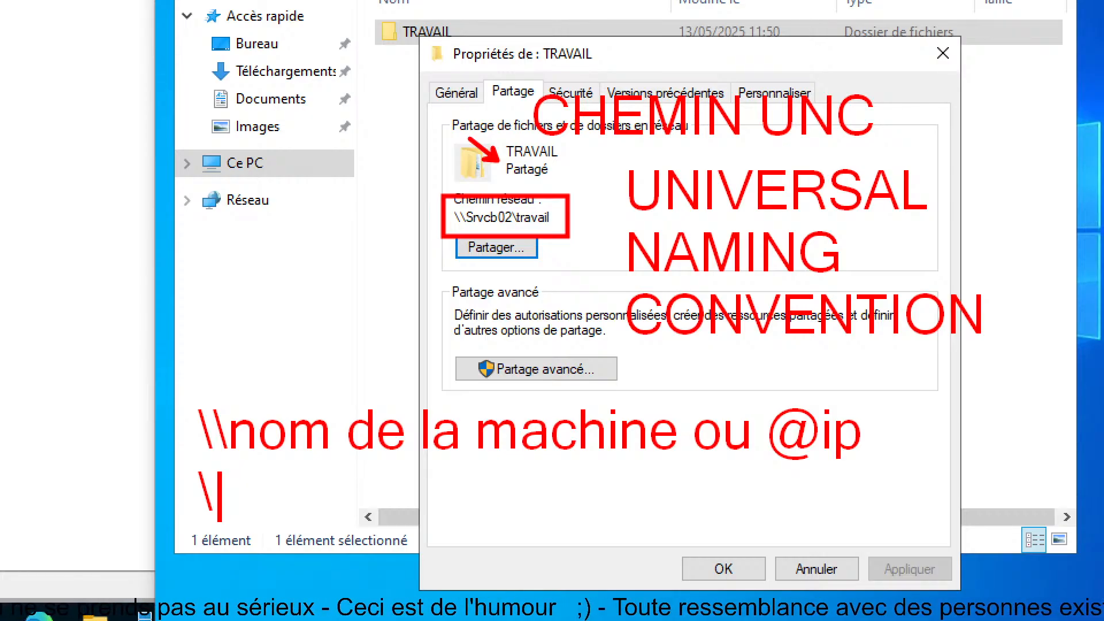
text(nom de part)
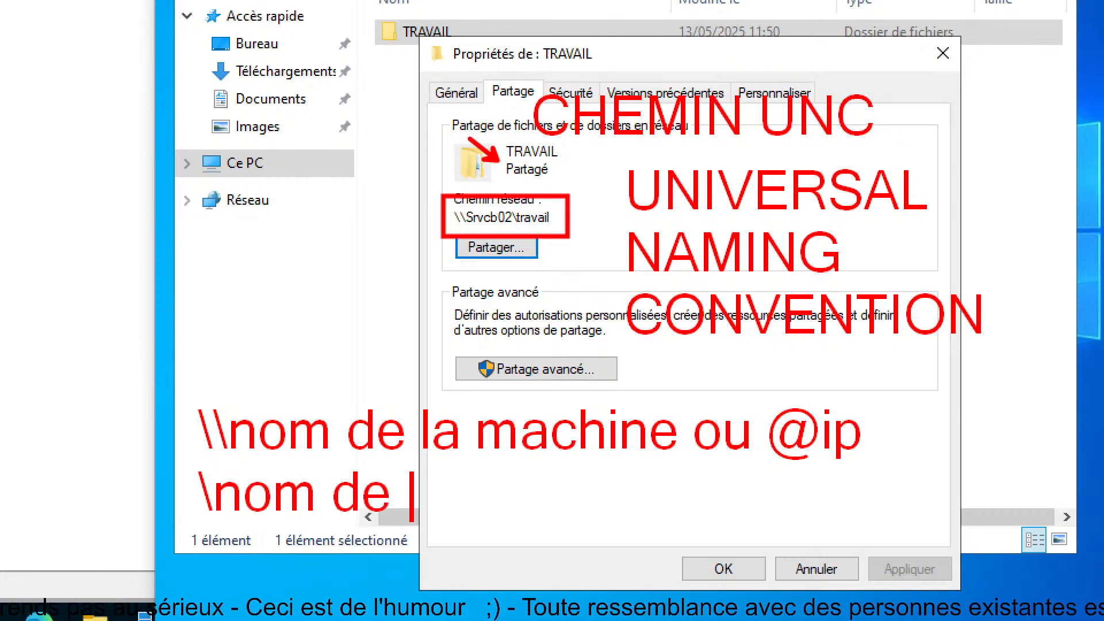
text(age)
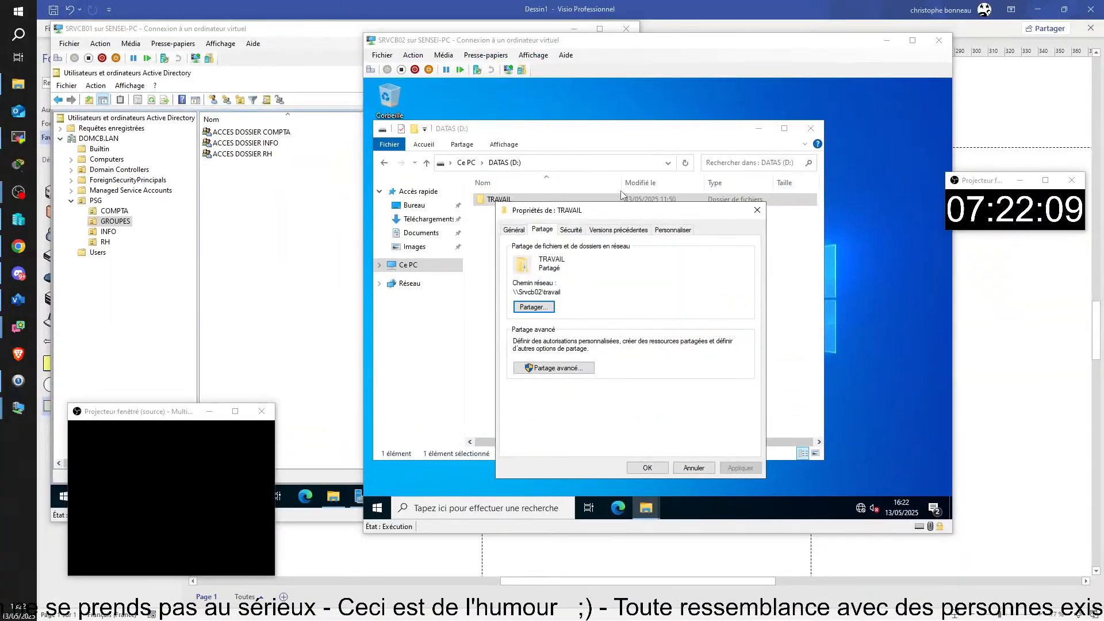
Close the TRAVAIL folder's properties
click(648, 468)
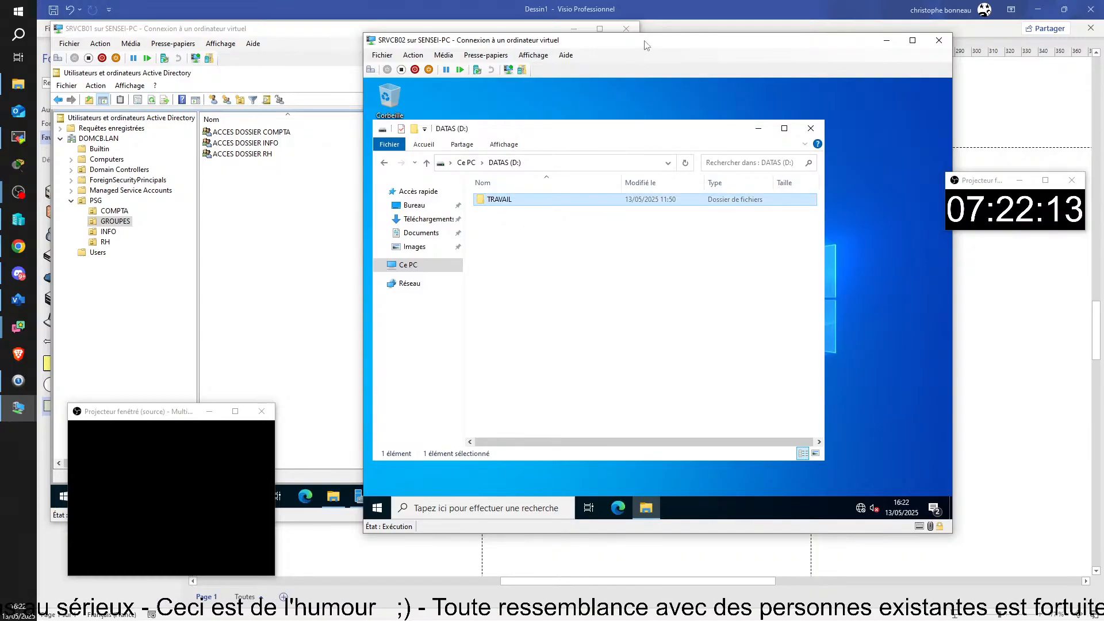
Move the SRVCB02 window aside, switch to the CLICB02 client virtual machine and check which user account is signed in
drag(646, 45, 385, 50)
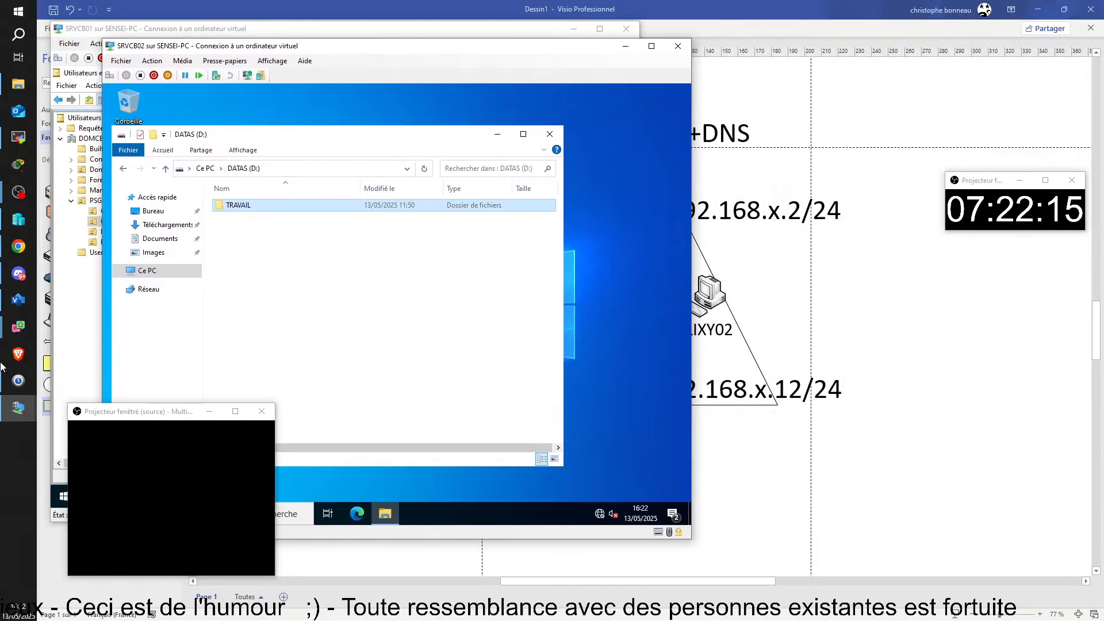
mouse_move(25, 413)
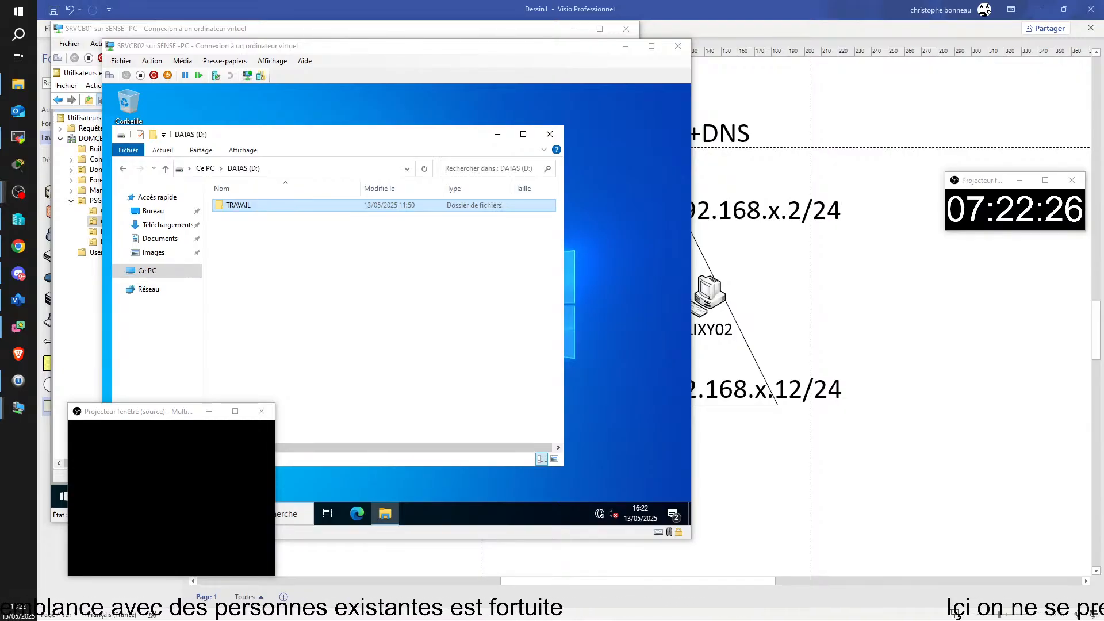
click(18, 408)
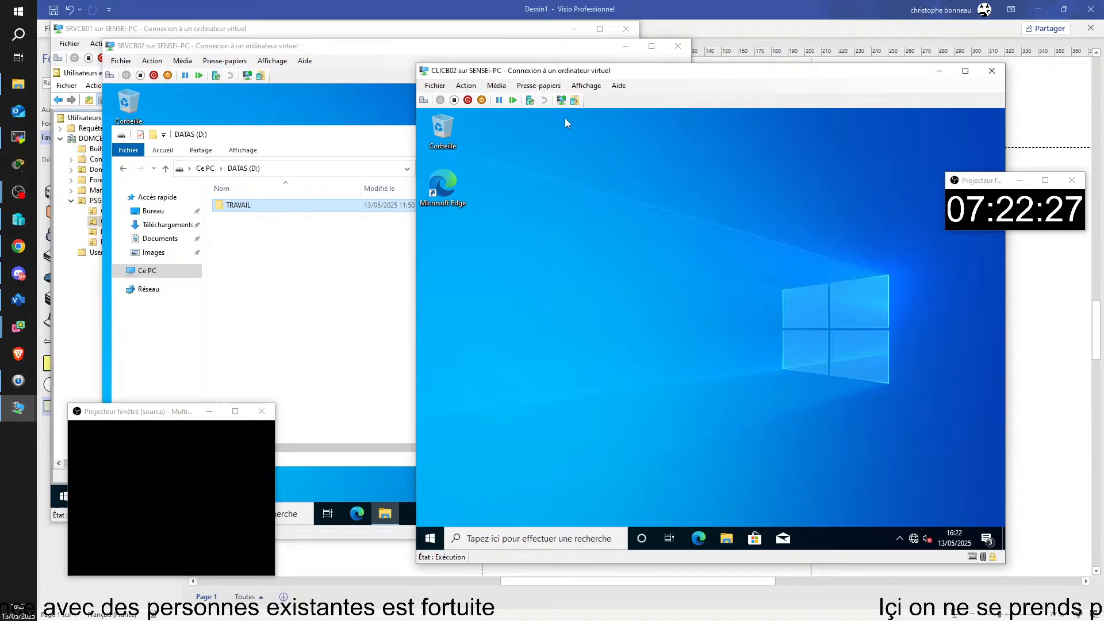
click(430, 538)
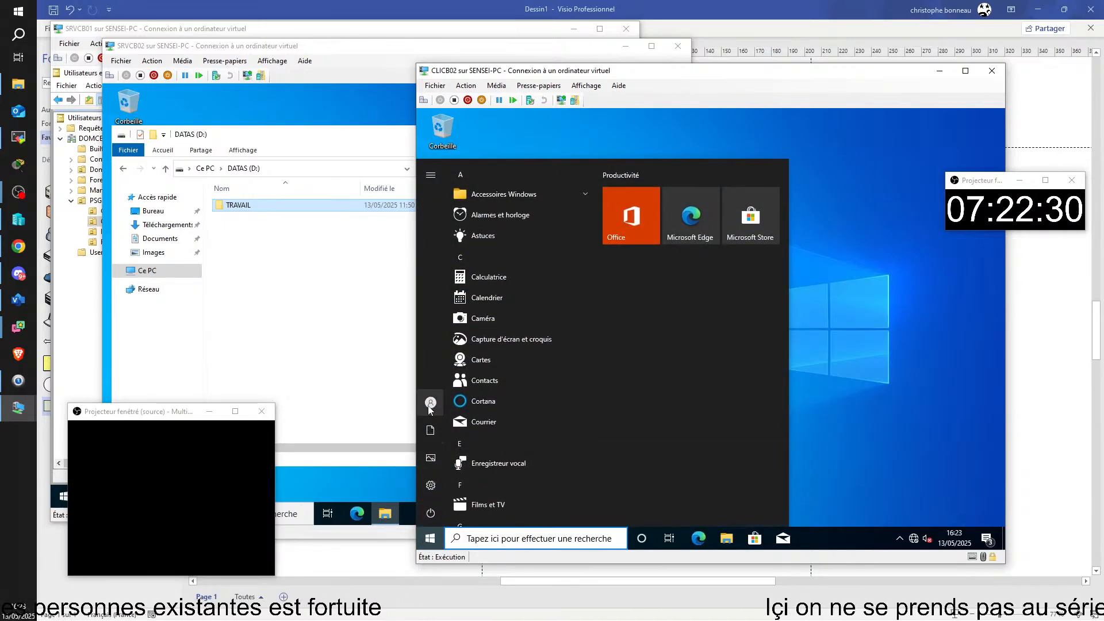
mouse_move(429, 429)
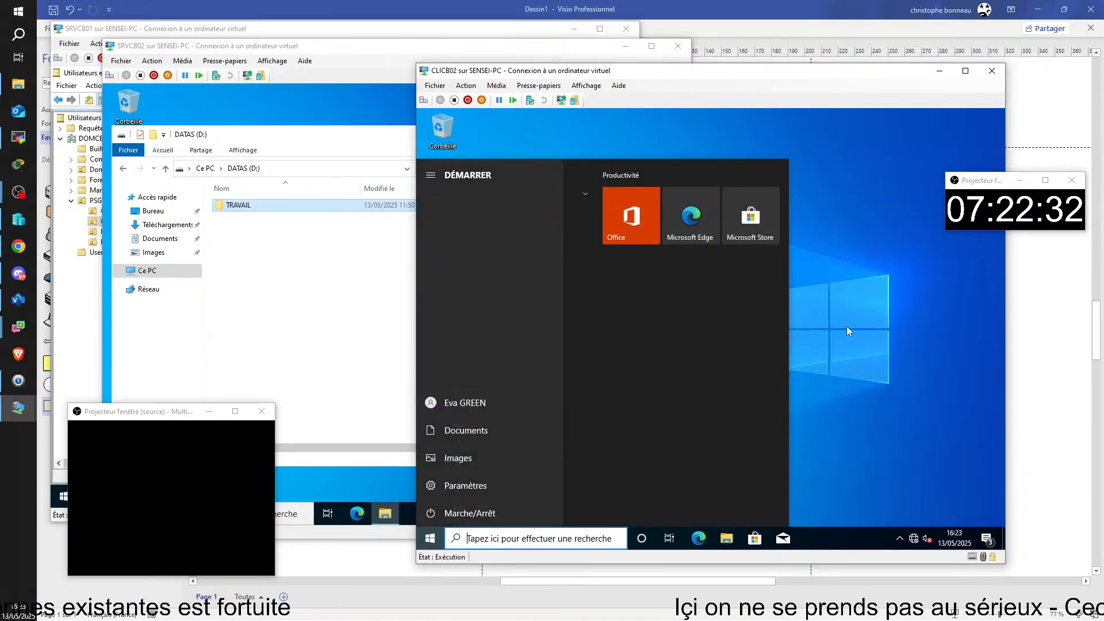
click(846, 310)
Open the network share \\srvcb02\travail on the client through the Run (Exécuter) dialog
key(super+r)
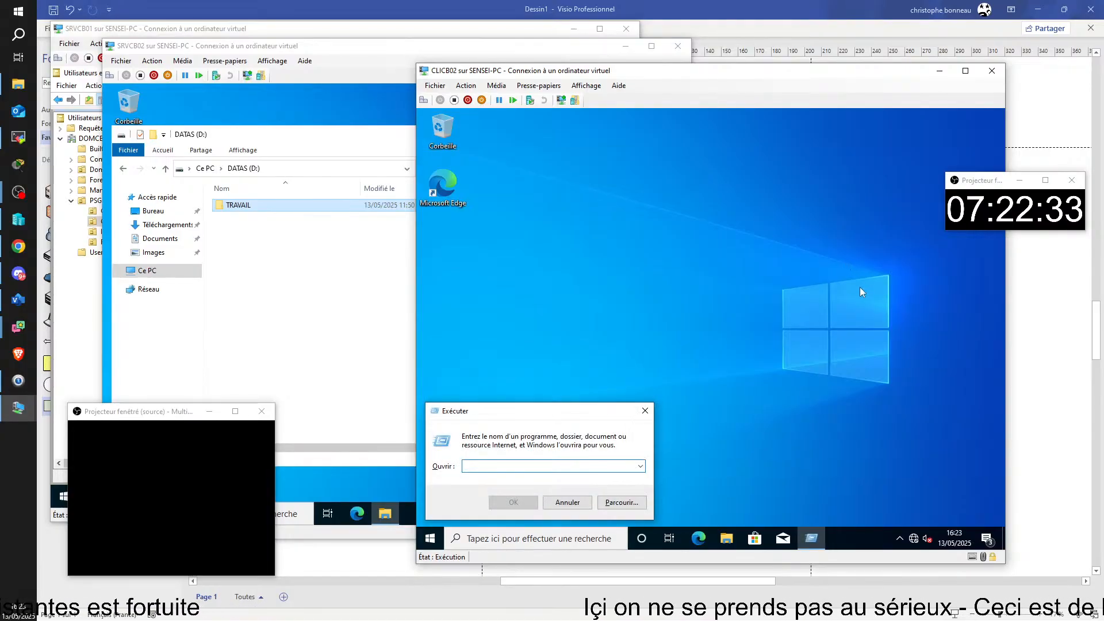
text(\\)
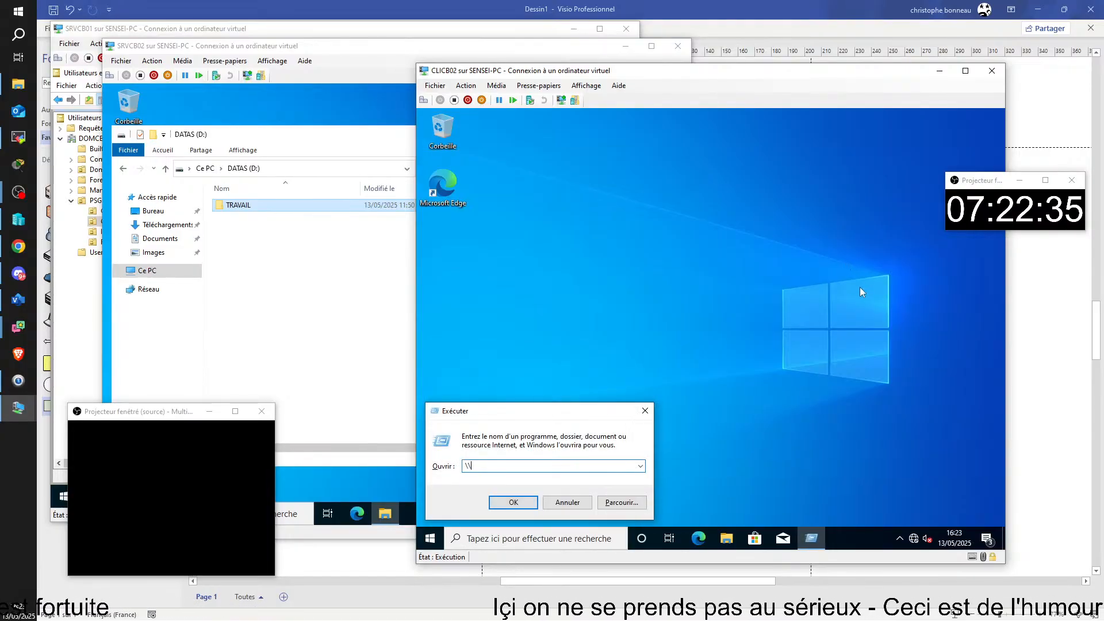
text(srvcb)
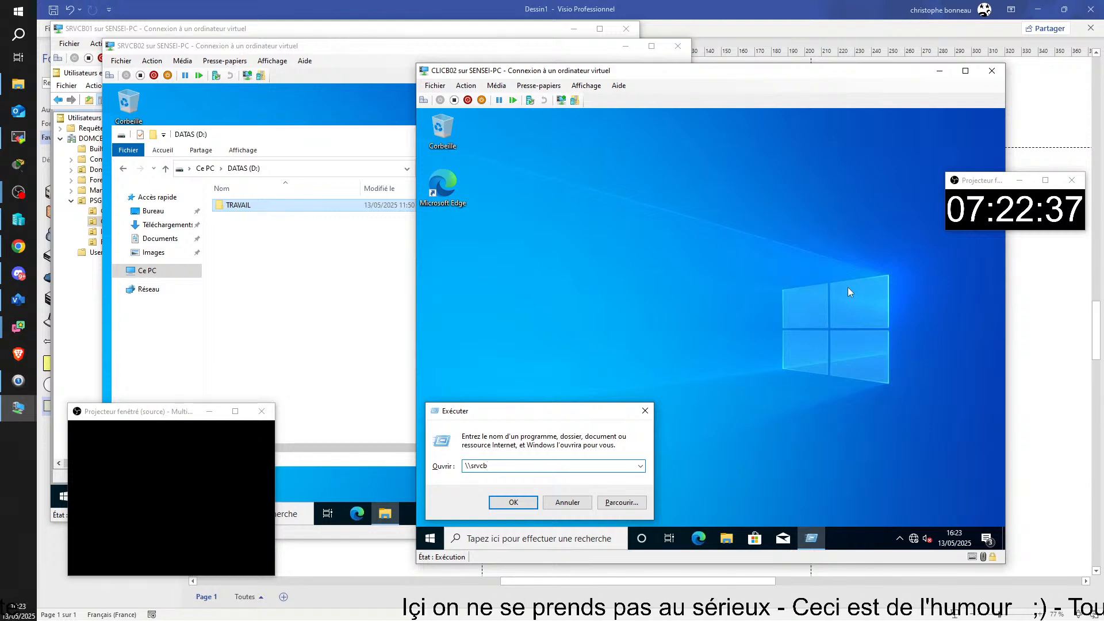
text(02\)
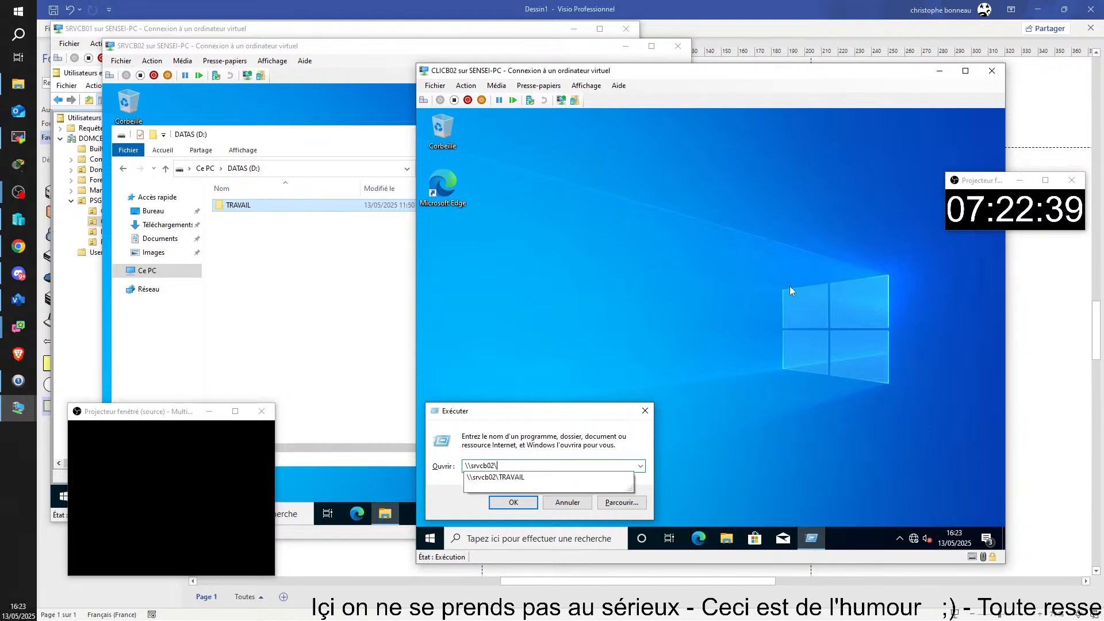
text(travail)
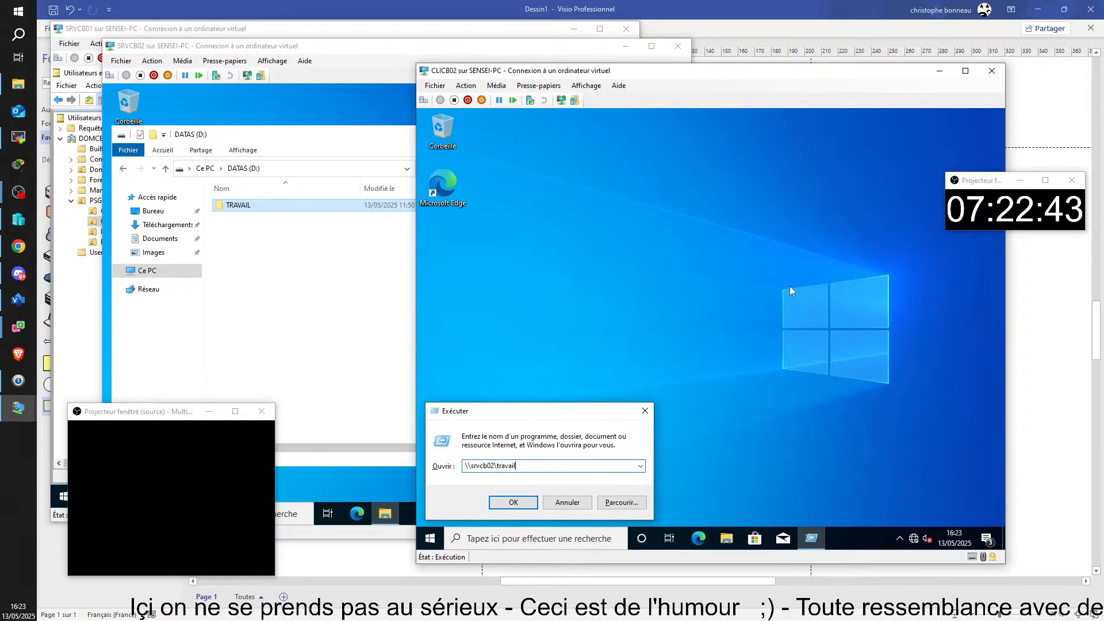
key(Return)
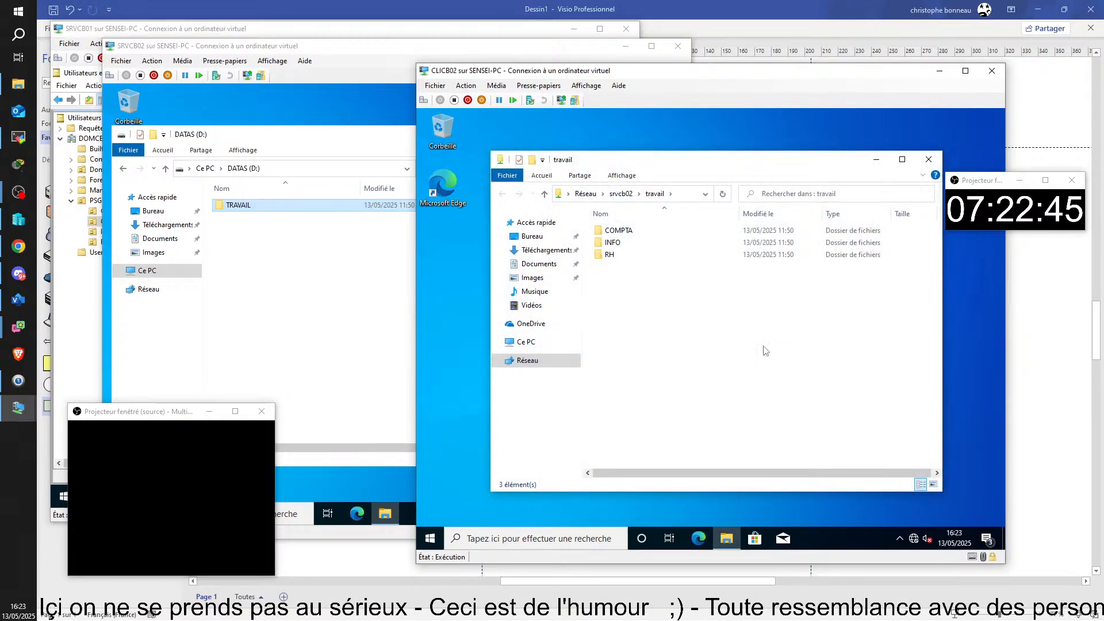
Reopen the Run dialog and move it upward to compare its \\srvcb02\travail path with the share window's address
key(super+r)
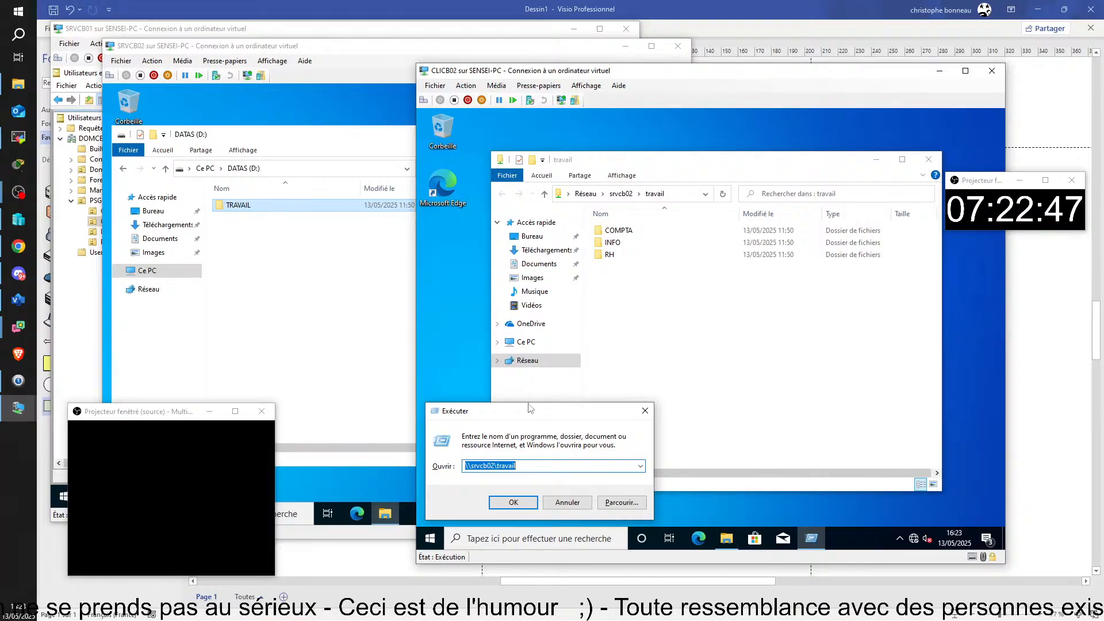
drag(529, 405, 544, 289)
click(546, 349)
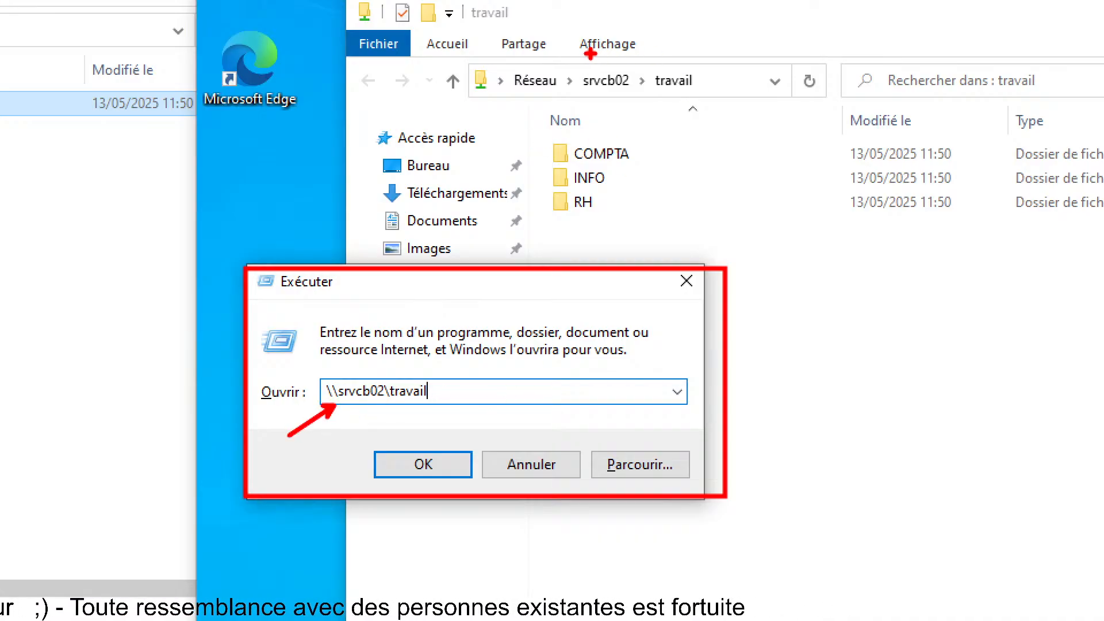
mouse_move(456, 47)
mouse_down()
mouse_move(760, 115)
mouse_move(776, 101)
mouse_up()
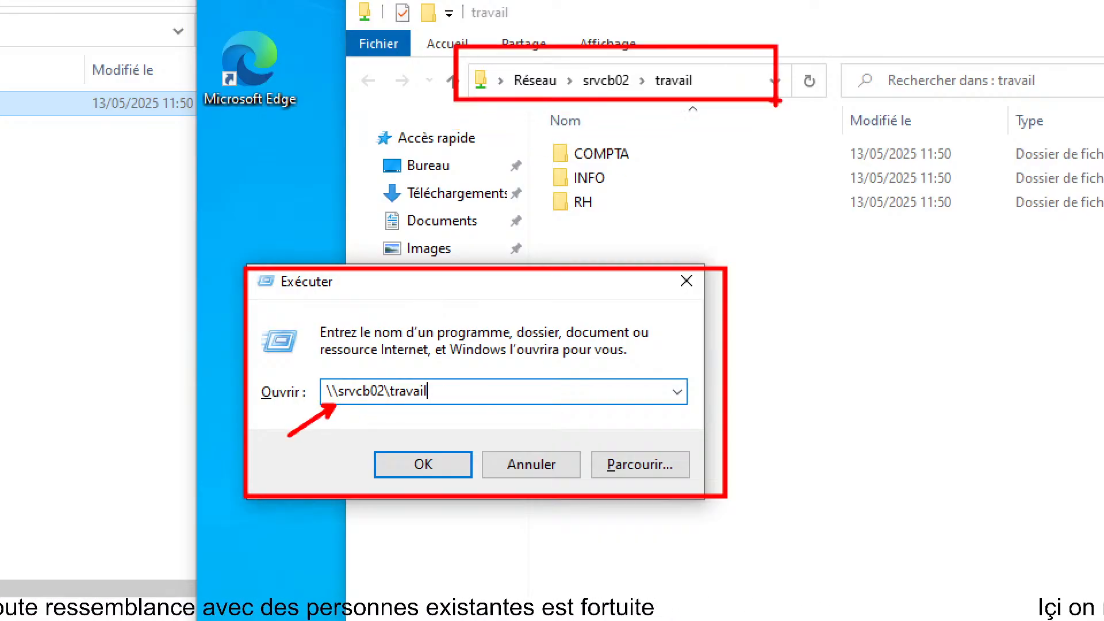